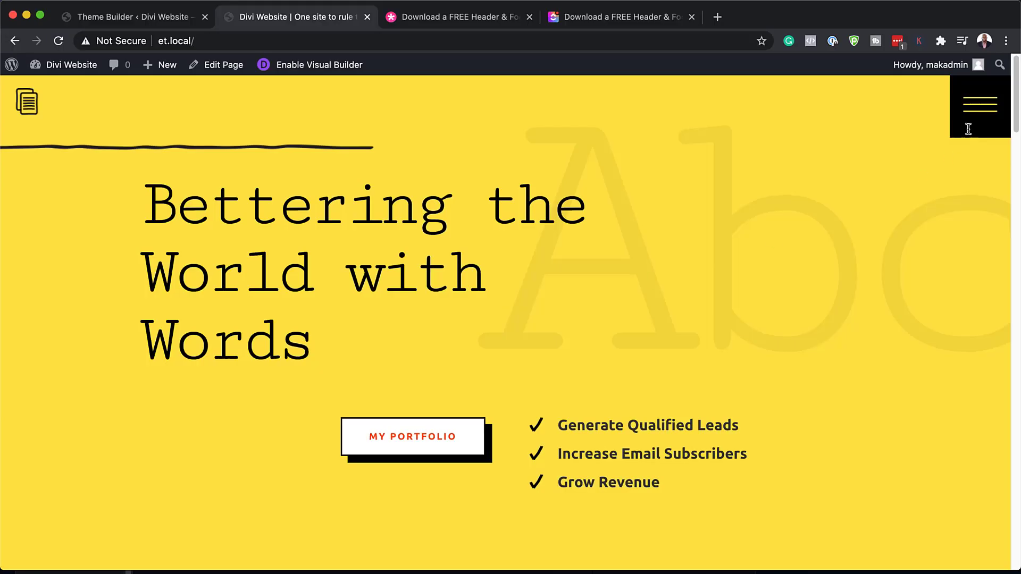
# Preview the finished home page's overlay navigation menu and its styled footer
pyautogui.click(968, 129)
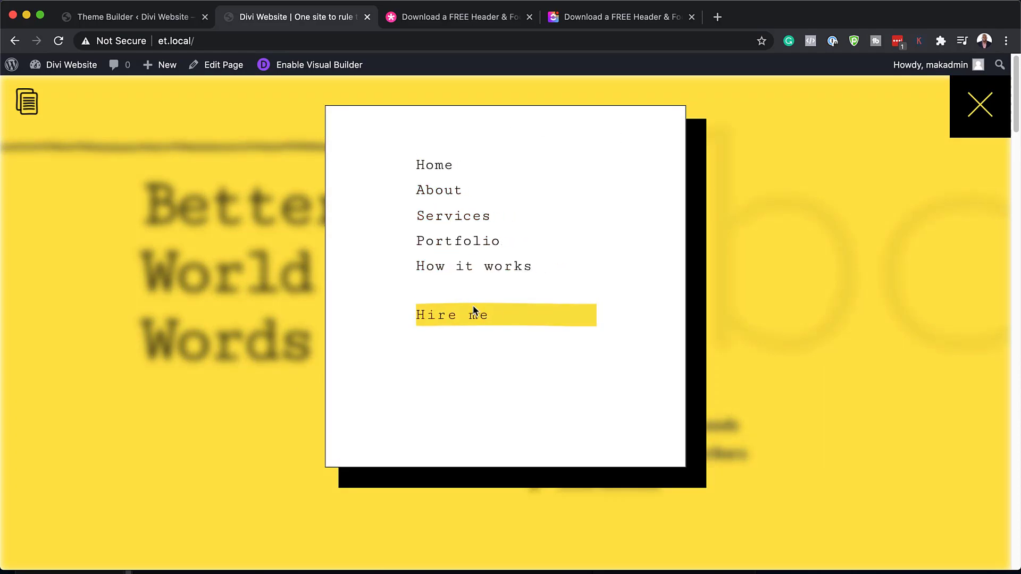
pyautogui.click(980, 106)
pyautogui.scroll(-20, 839, 235)
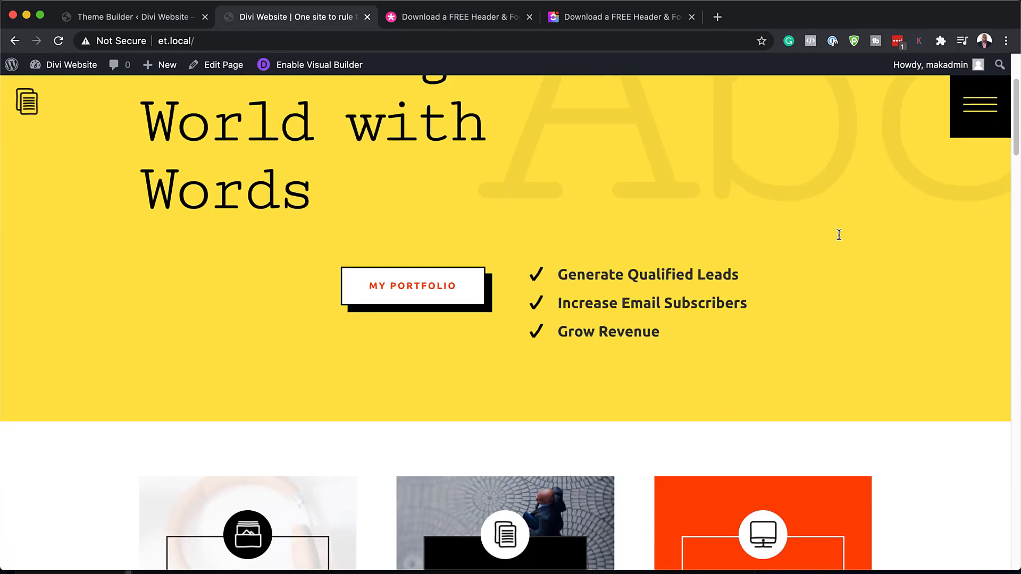
pyautogui.scroll(-10, 839, 234)
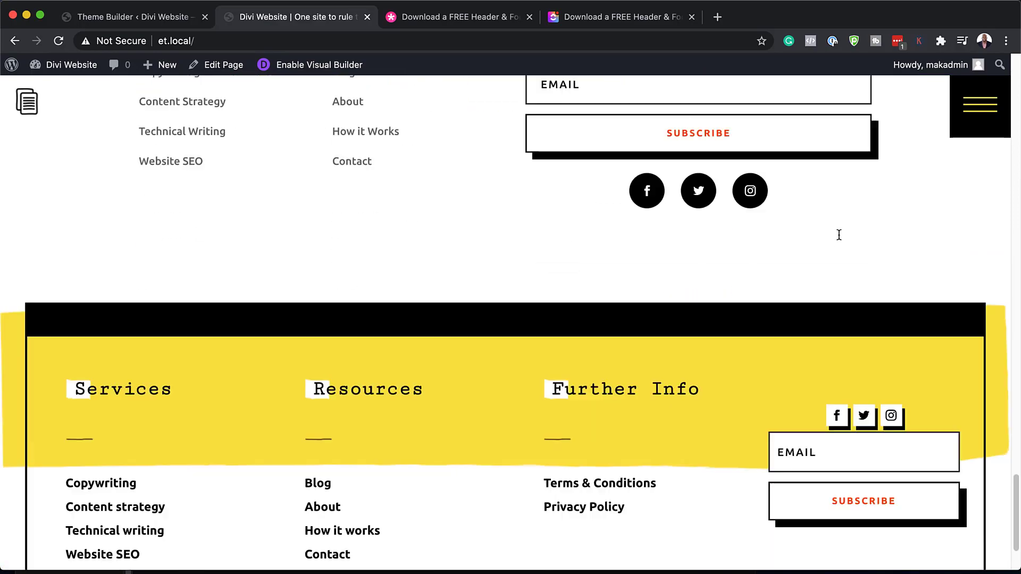
pyautogui.press('Home')
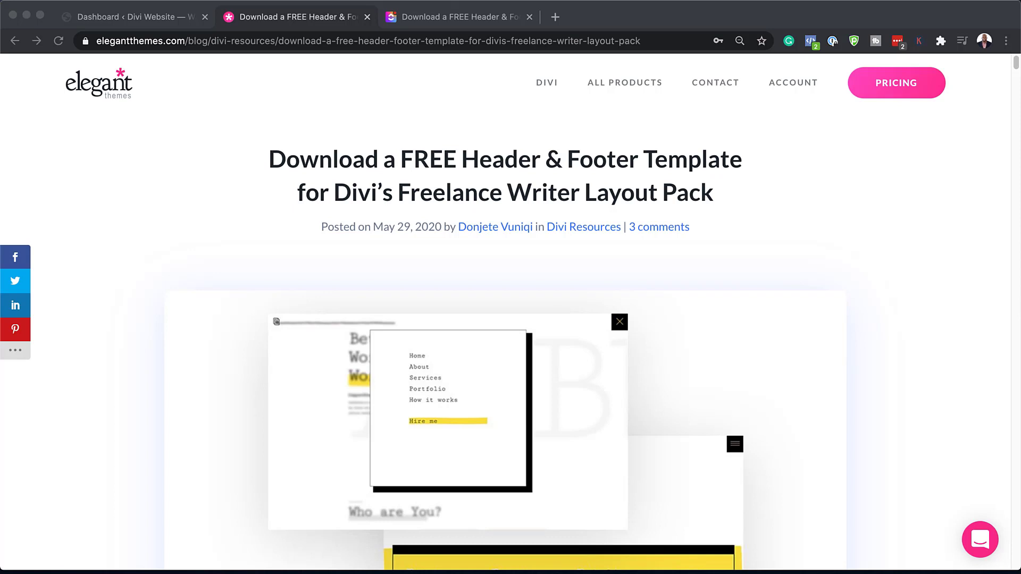
# Submit the email address in the Freelance Writer post's download form and download the header and footer template files
pyautogui.scroll(-4, 511, 319)
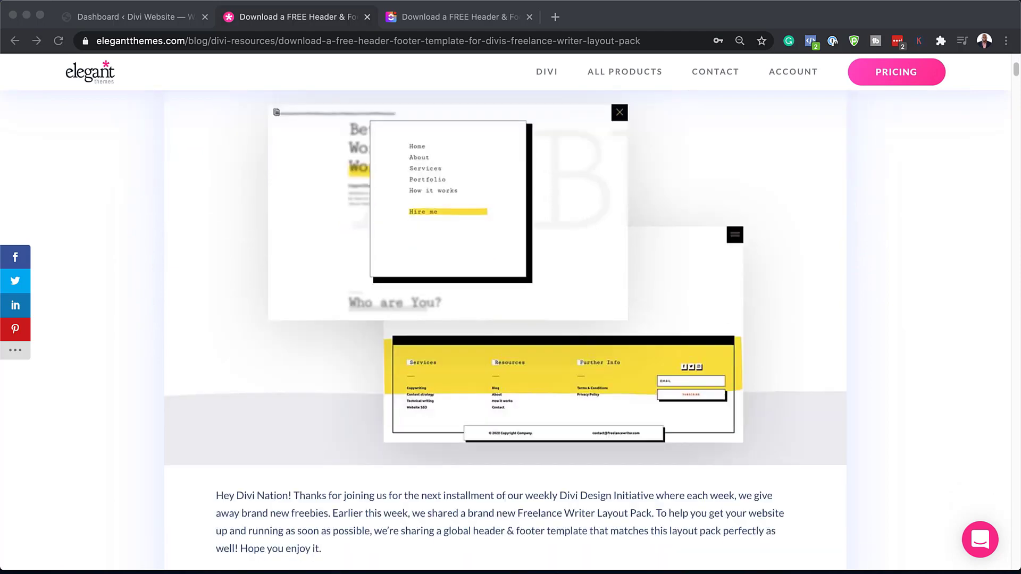
pyautogui.scroll(-6, 505, 330)
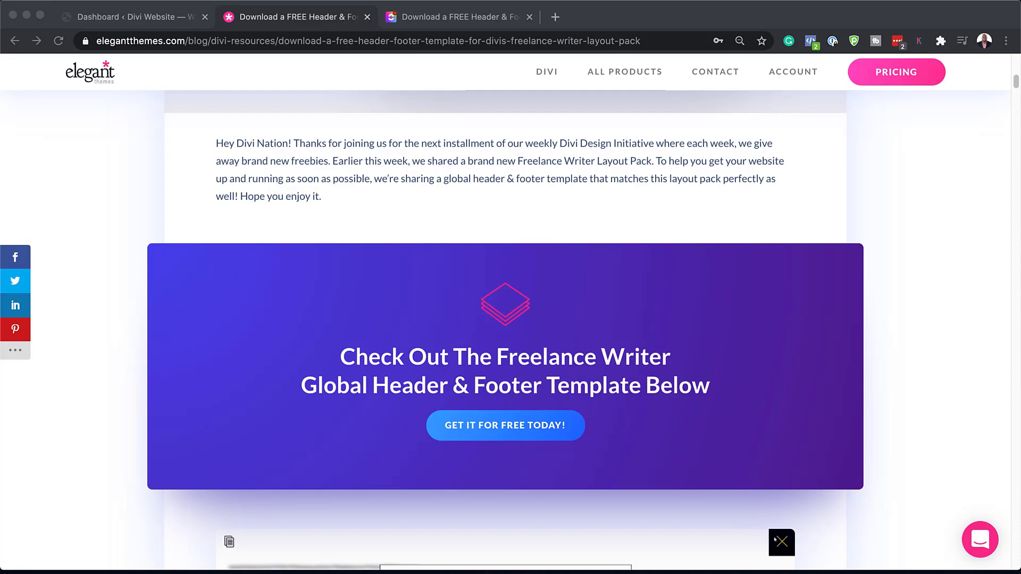
pyautogui.click(532, 426)
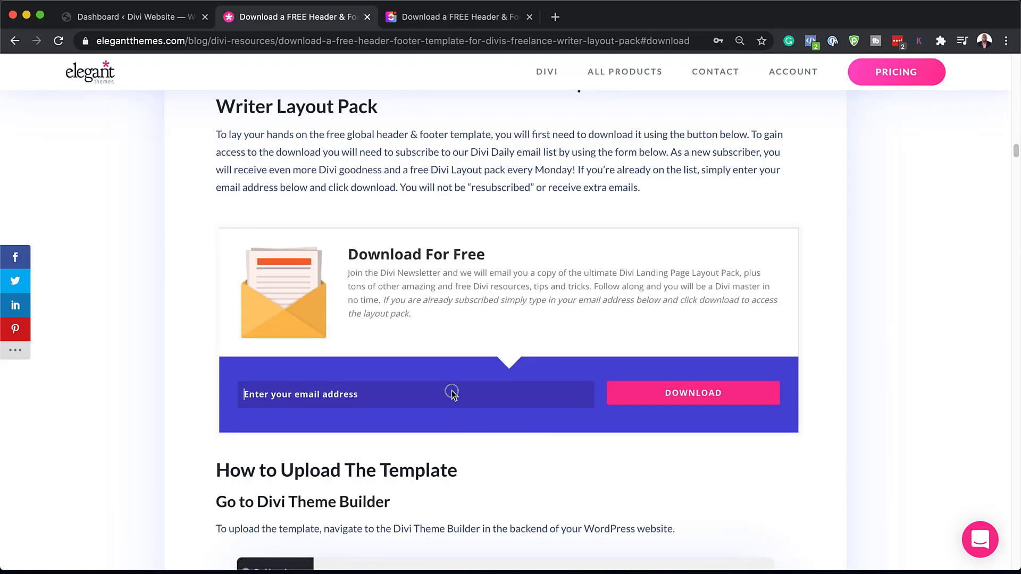
pyautogui.press('super+v')
pyautogui.click(689, 394)
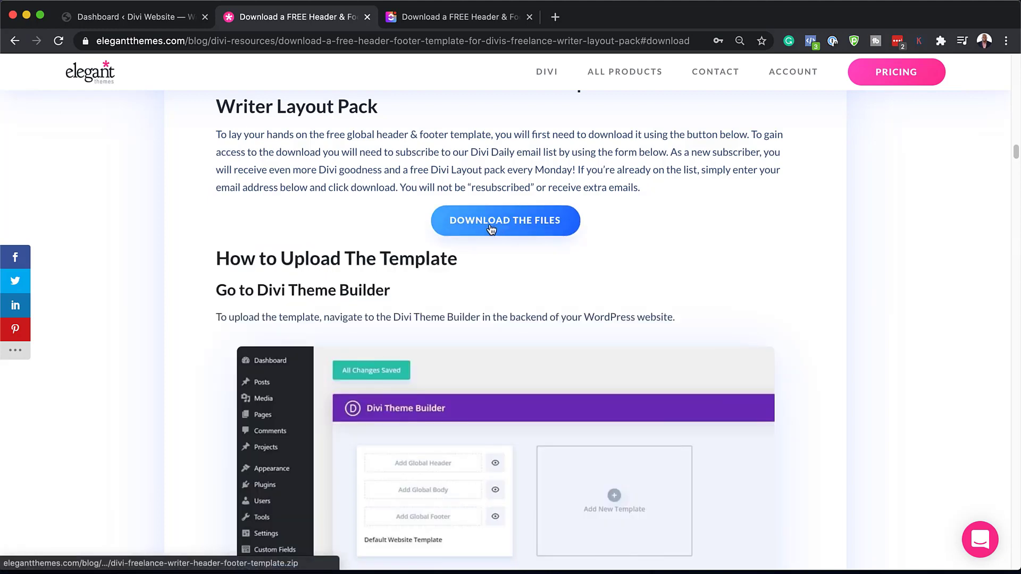
pyautogui.click(520, 225)
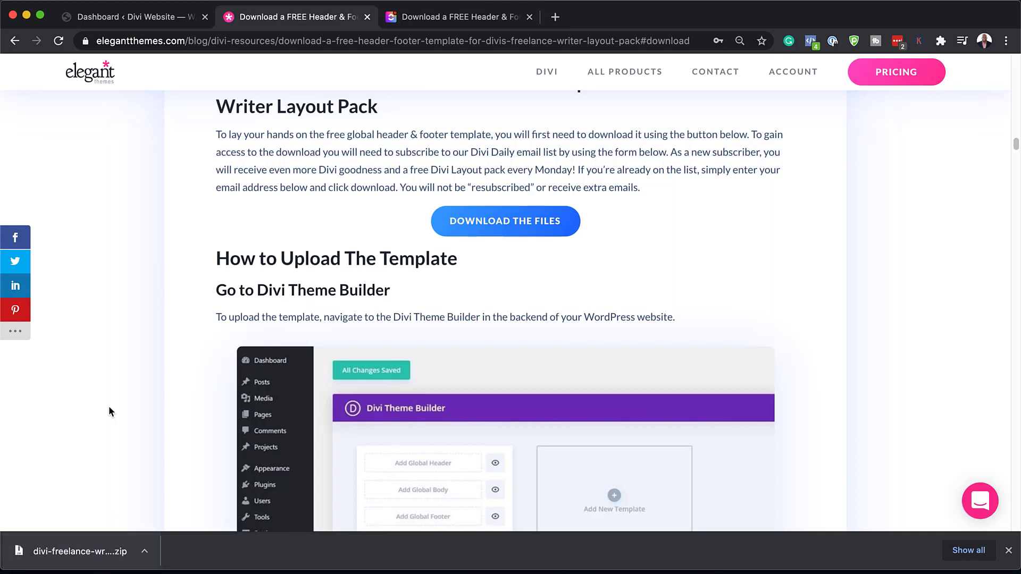
# Open the Divi Theme Builder in the site's WordPress dashboard
pyautogui.click(167, 20)
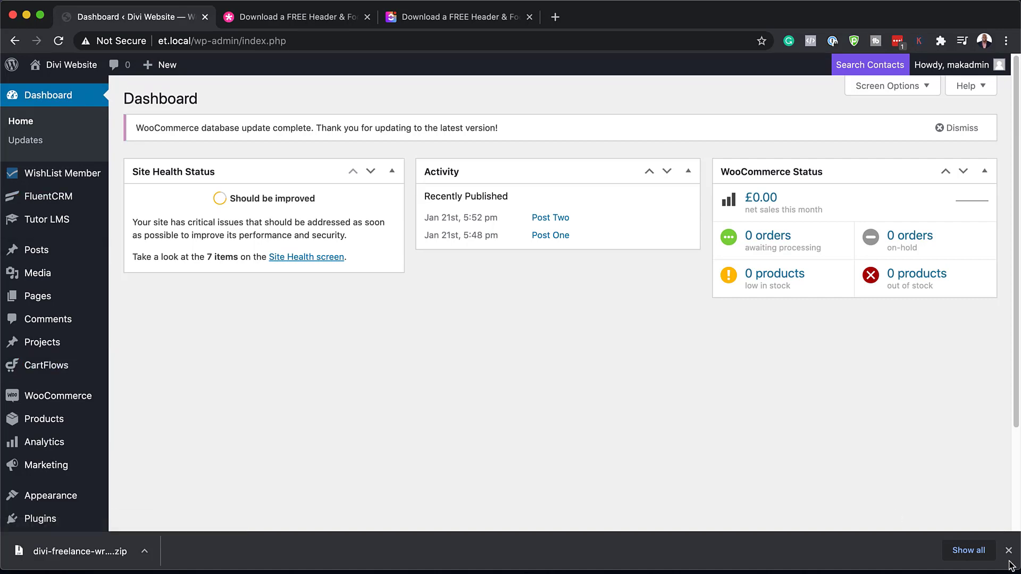
pyautogui.scroll(-3, 86, 416)
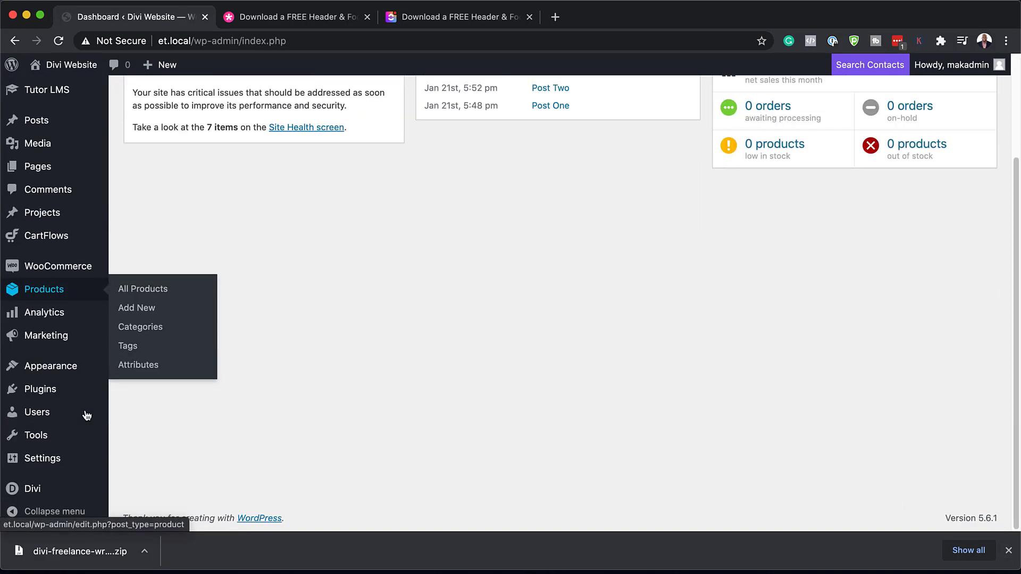
pyautogui.moveTo(58, 493)
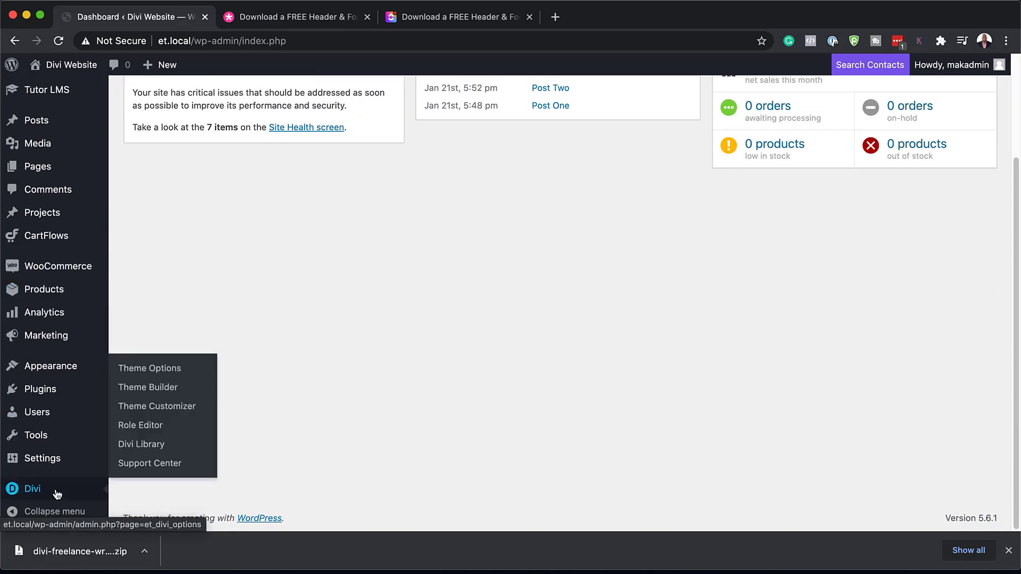
pyautogui.click(139, 389)
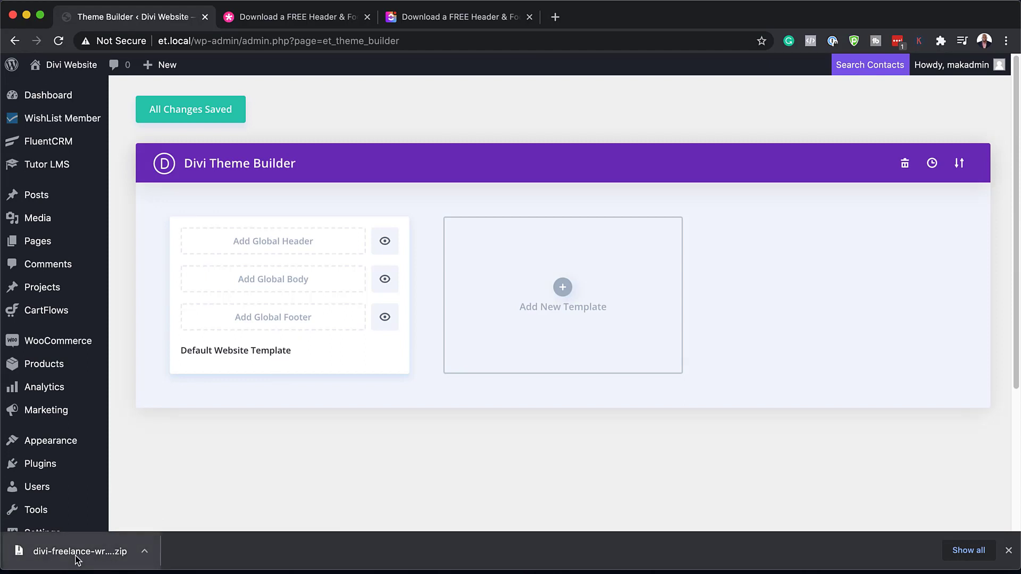
# Locate the downloaded template archive in Finder, extract it and open the extracted divi-freelance-writer-header-footer-template folder
pyautogui.click(145, 556)
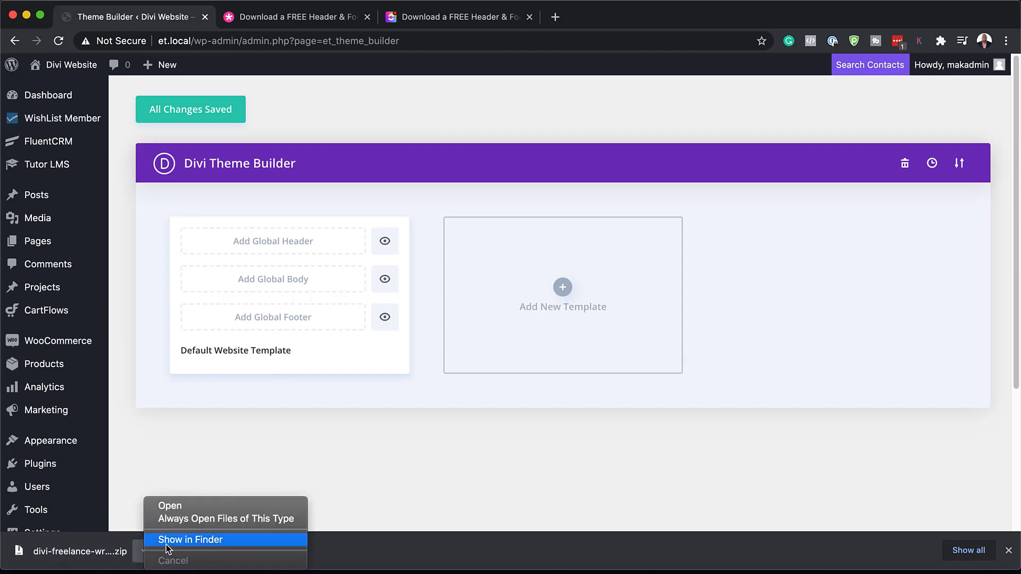
pyautogui.click(166, 544)
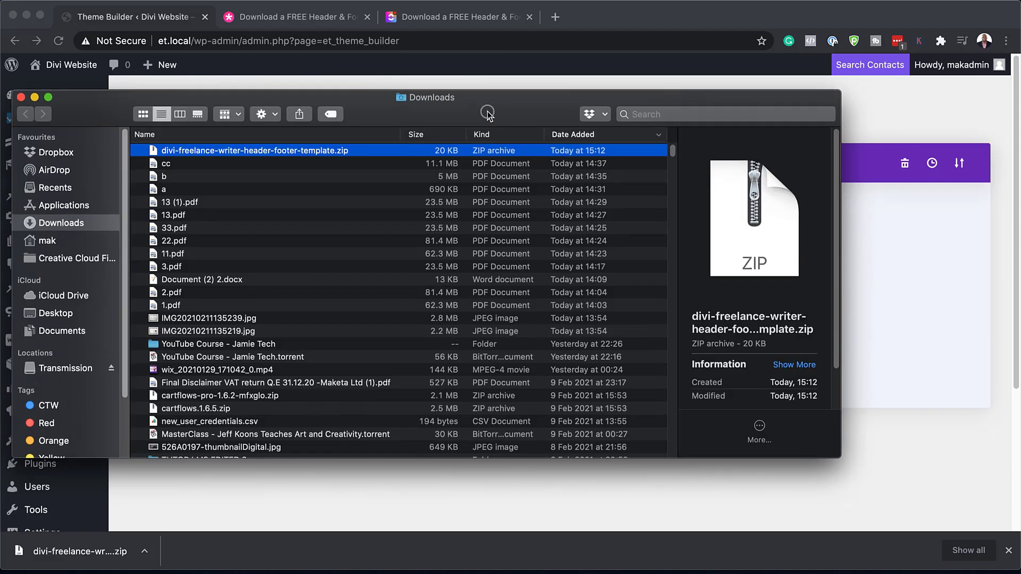
pyautogui.doubleClick(155, 152)
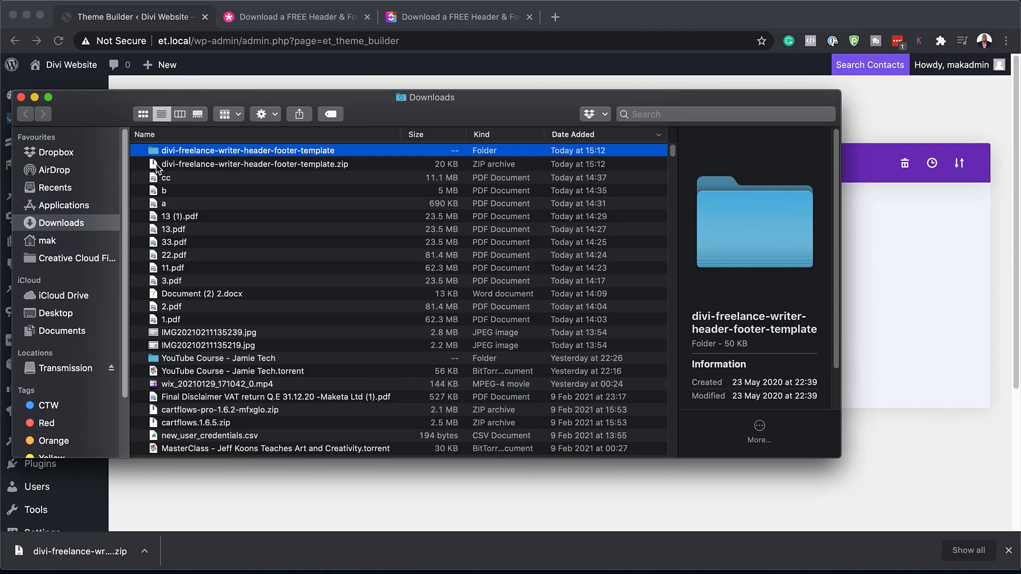
pyautogui.doubleClick(155, 151)
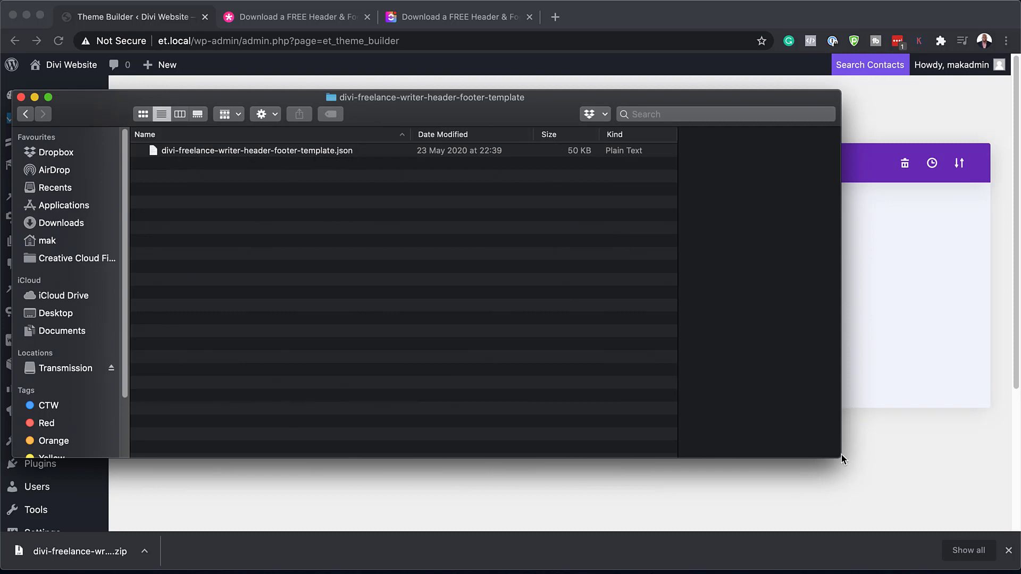
pyautogui.moveTo(839, 456); pyautogui.dragTo(751, 501)
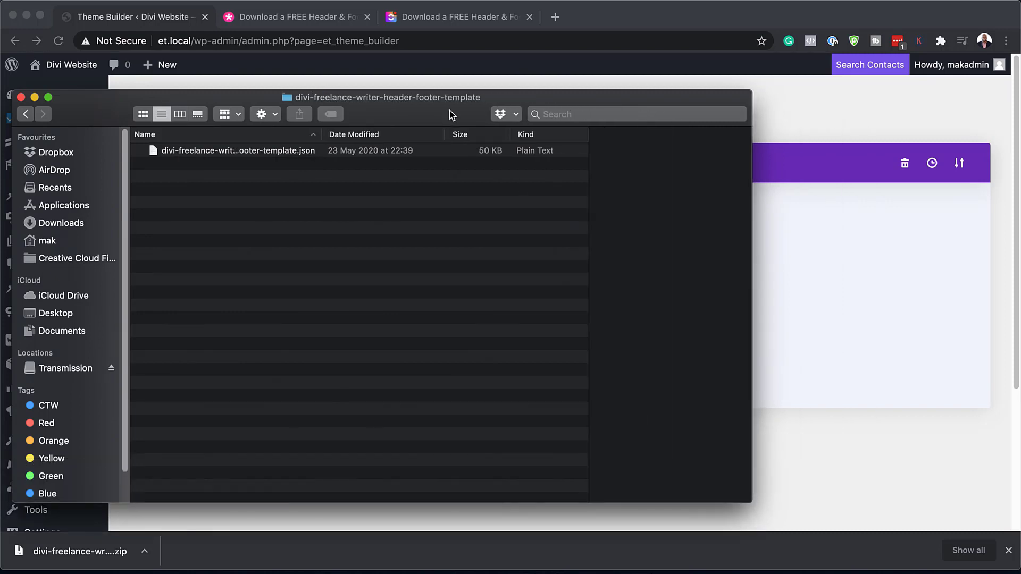
pyautogui.moveTo(451, 115); pyautogui.dragTo(566, 185)
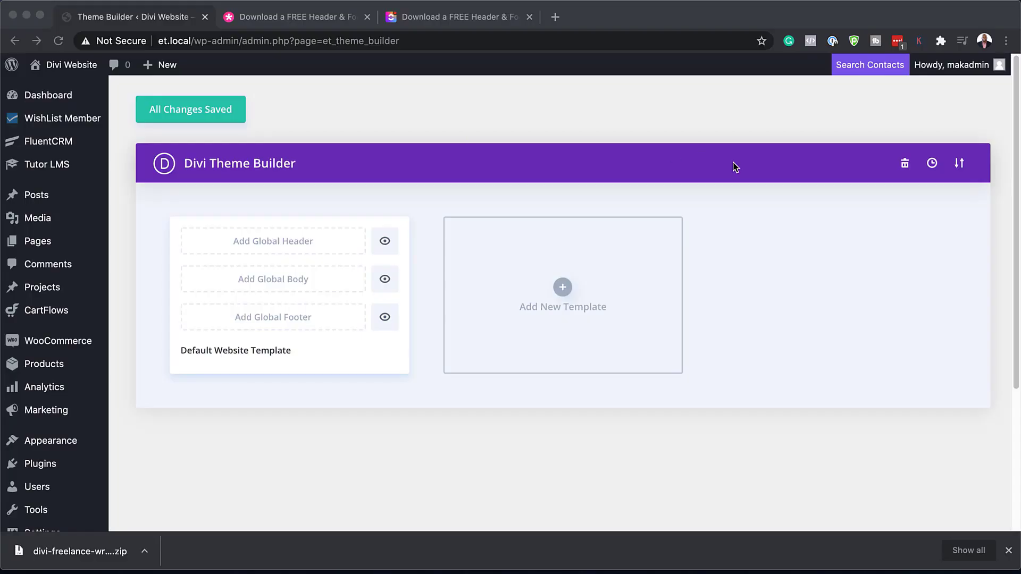
# Import divi-freelance-writer-header-footer-template.json into the Theme Builder, overriding the default website template and existing assignments
pyautogui.click(974, 169)
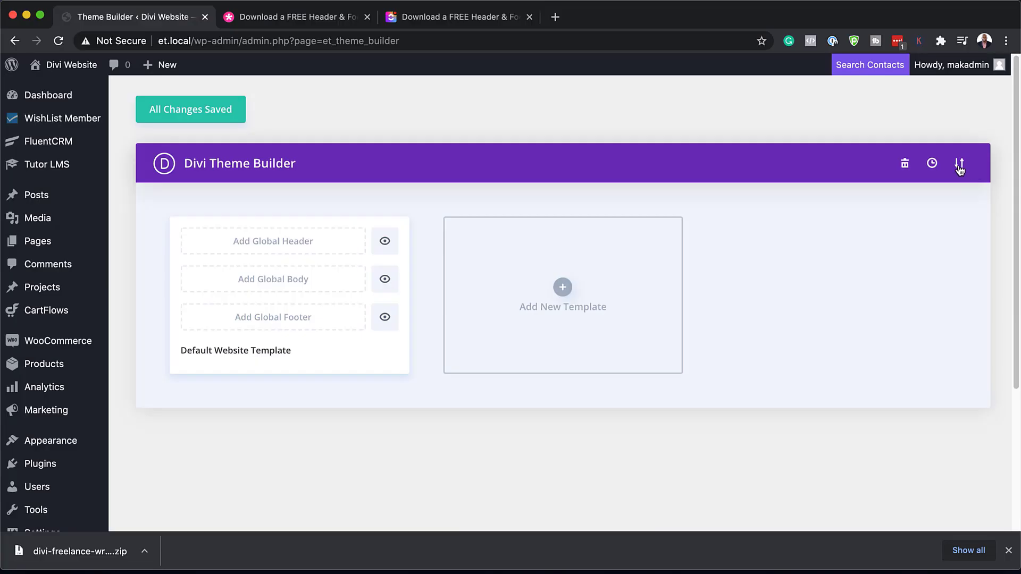
pyautogui.click(960, 166)
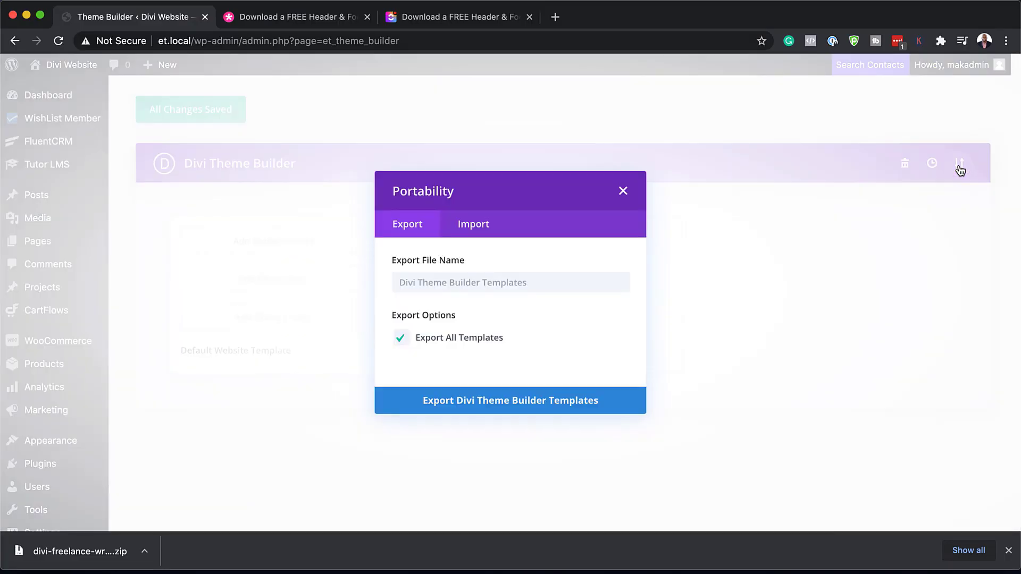
pyautogui.click(474, 224)
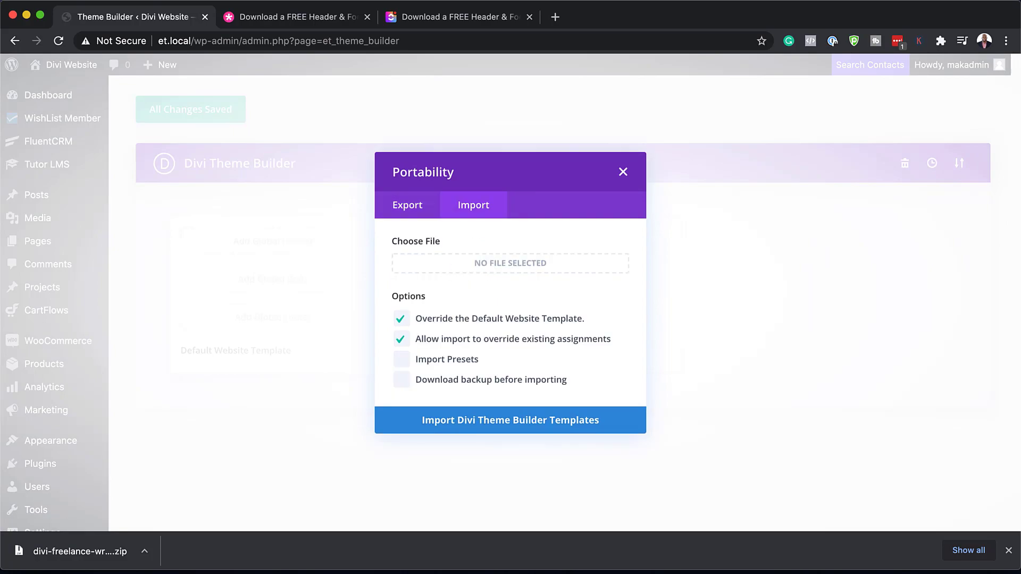
pyautogui.click(79, 551)
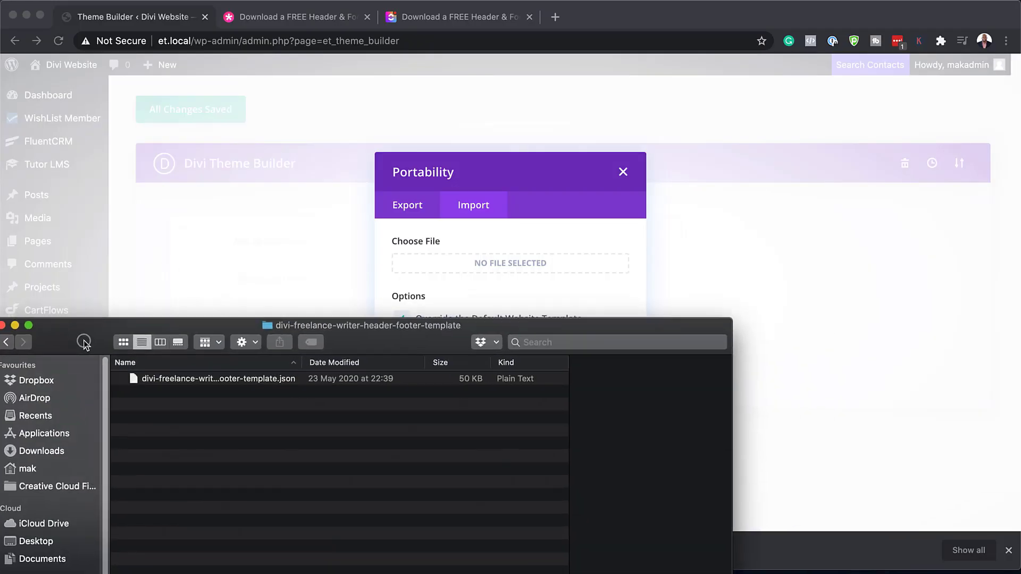
pyautogui.moveTo(84, 344); pyautogui.dragTo(107, 349)
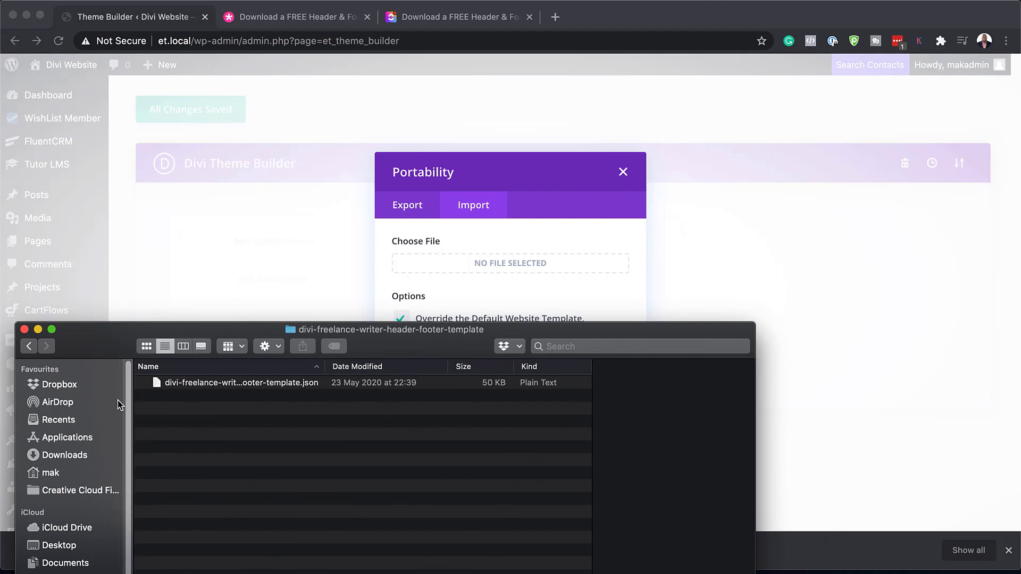
pyautogui.moveTo(156, 383); pyautogui.dragTo(447, 263)
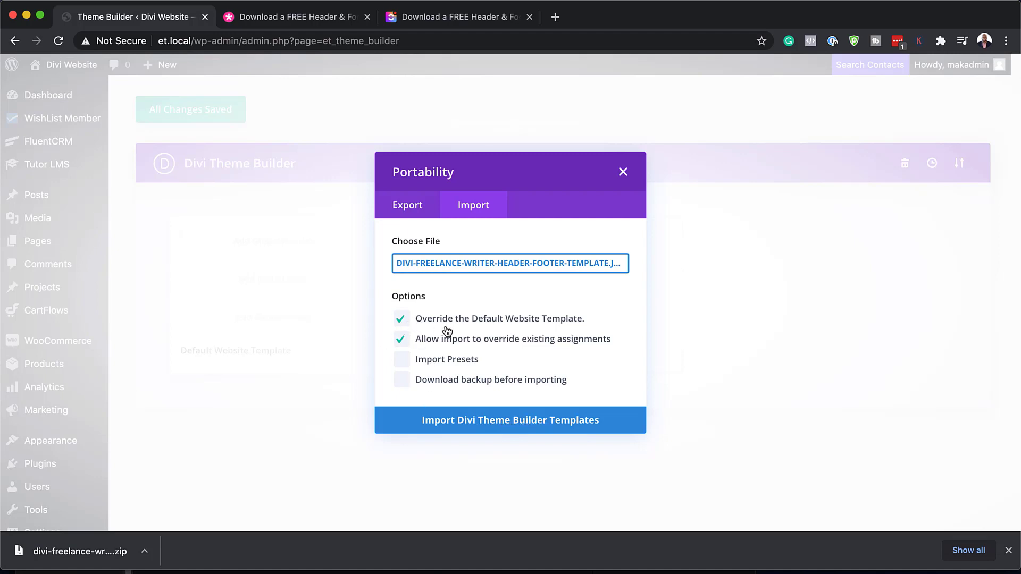
pyautogui.click(466, 425)
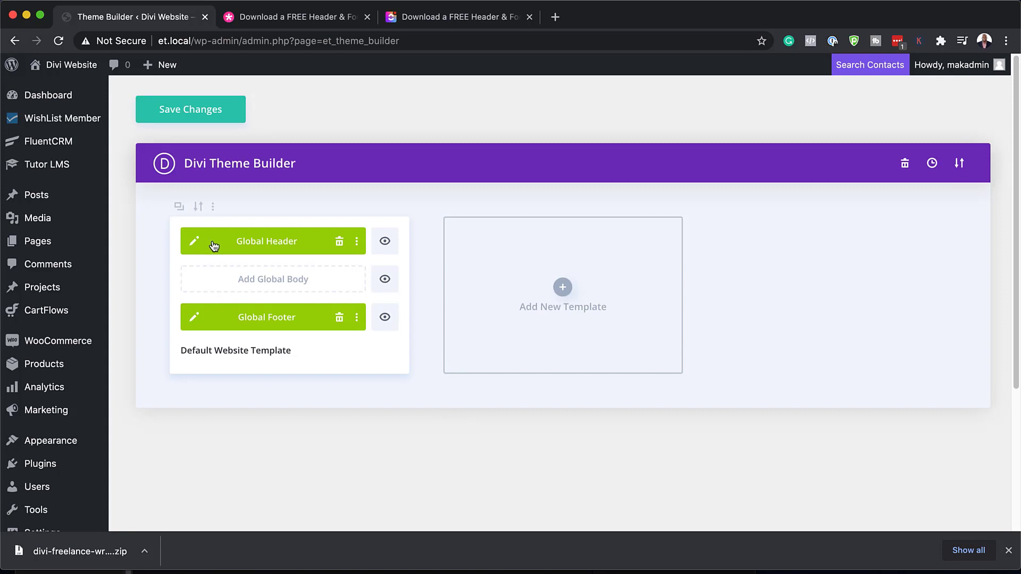
pyautogui.click(1008, 551)
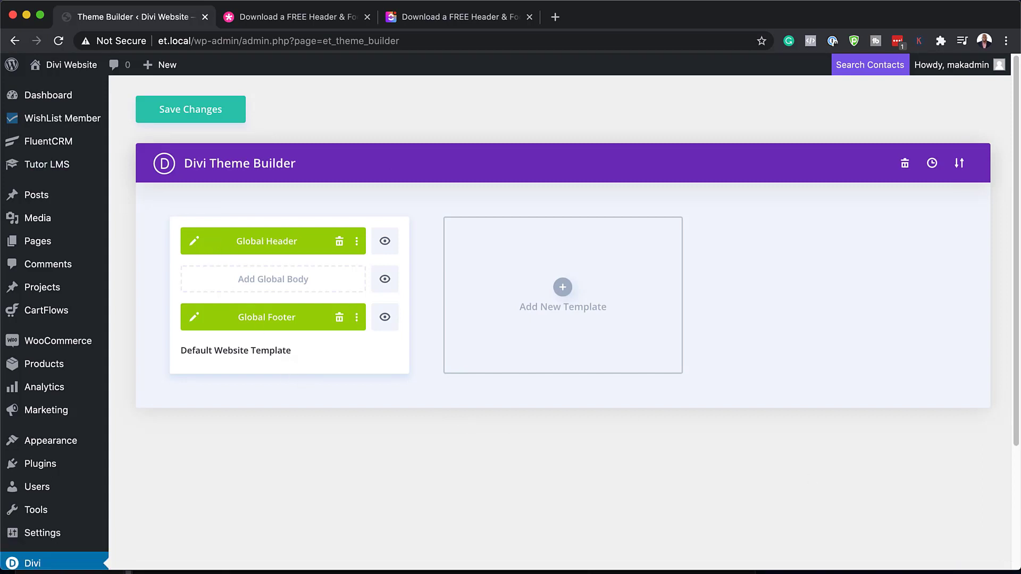
# Visit the live site in a new browser tab and review its current header and footer
pyautogui.moveTo(72, 65)
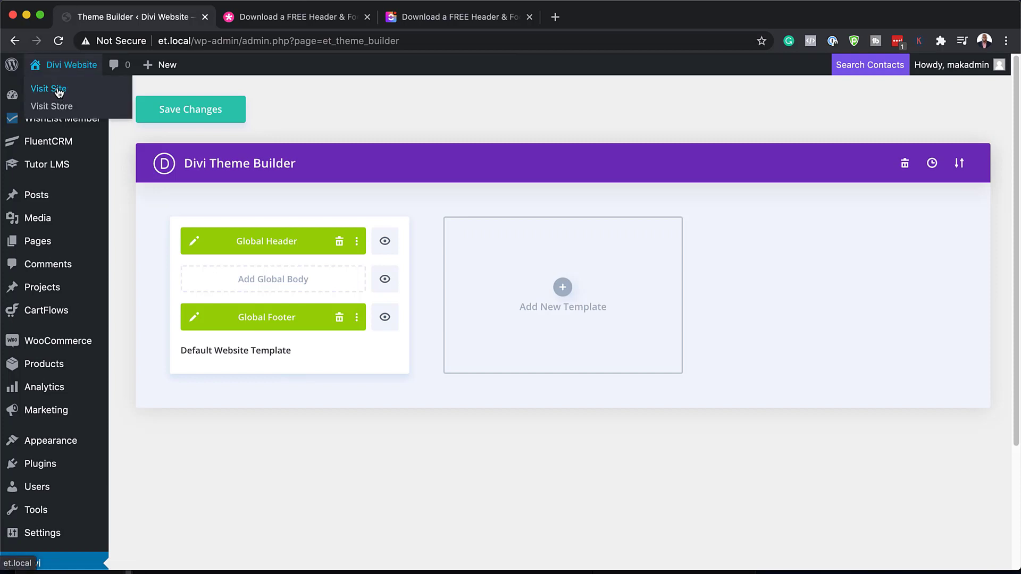
pyautogui.keyDown('super'); pyautogui.click(58, 91); pyautogui.keyUp('super')
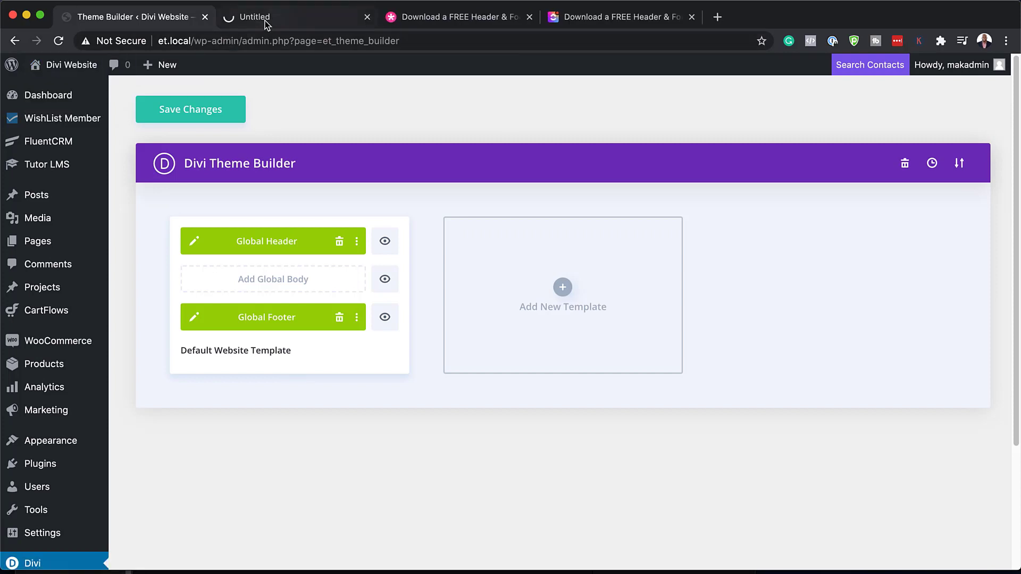
pyautogui.click(265, 22)
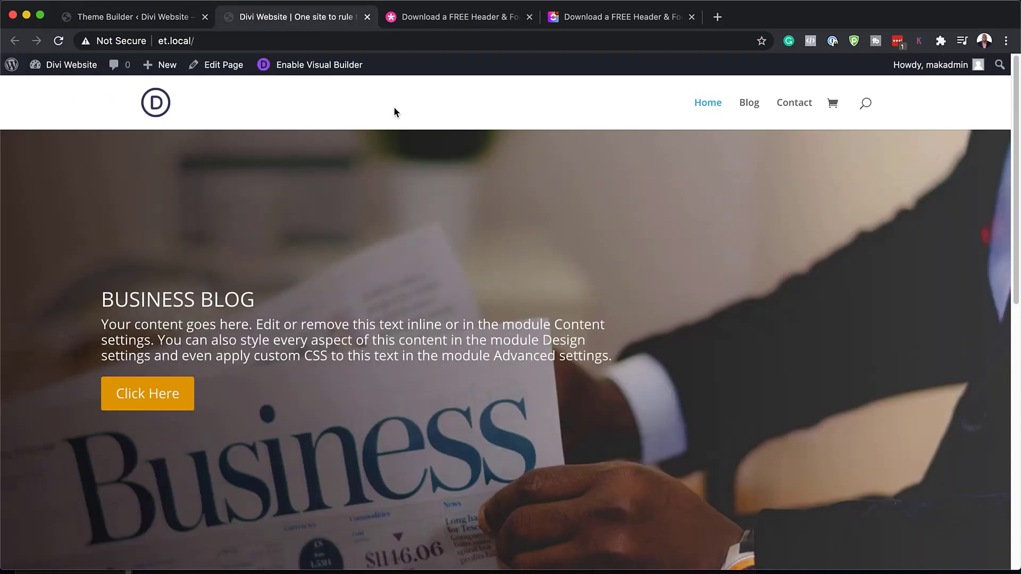
pyautogui.scroll(-10, 496, 388)
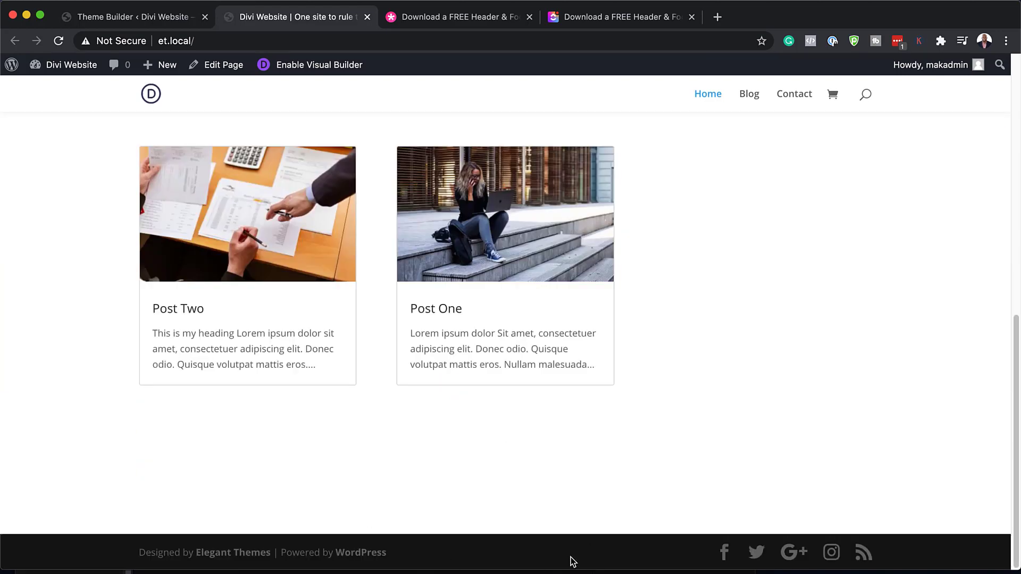
pyautogui.scroll(10, 314, 307)
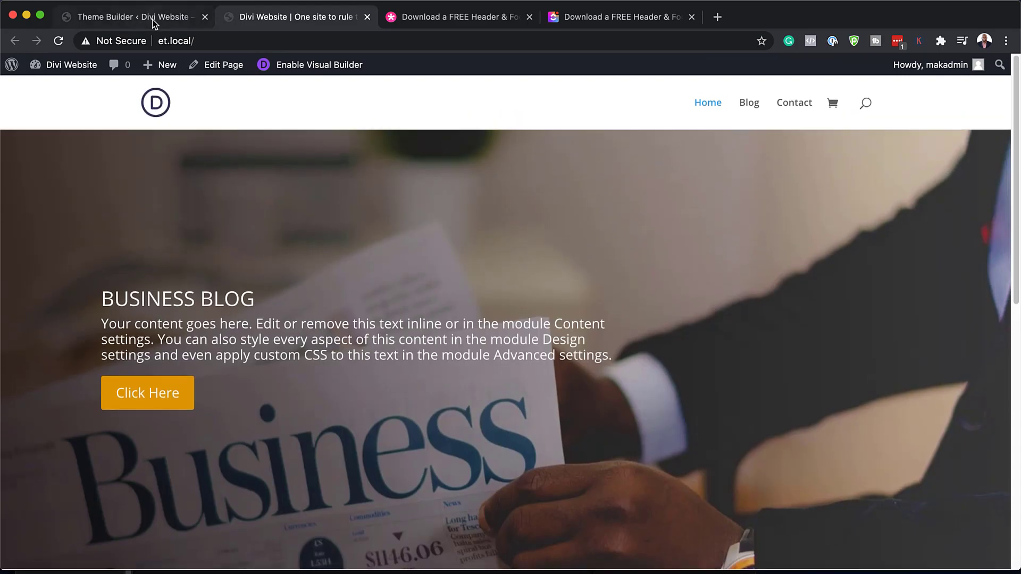
# Save the Theme Builder changes and reload the live home page
pyautogui.click(152, 21)
pyautogui.click(203, 111)
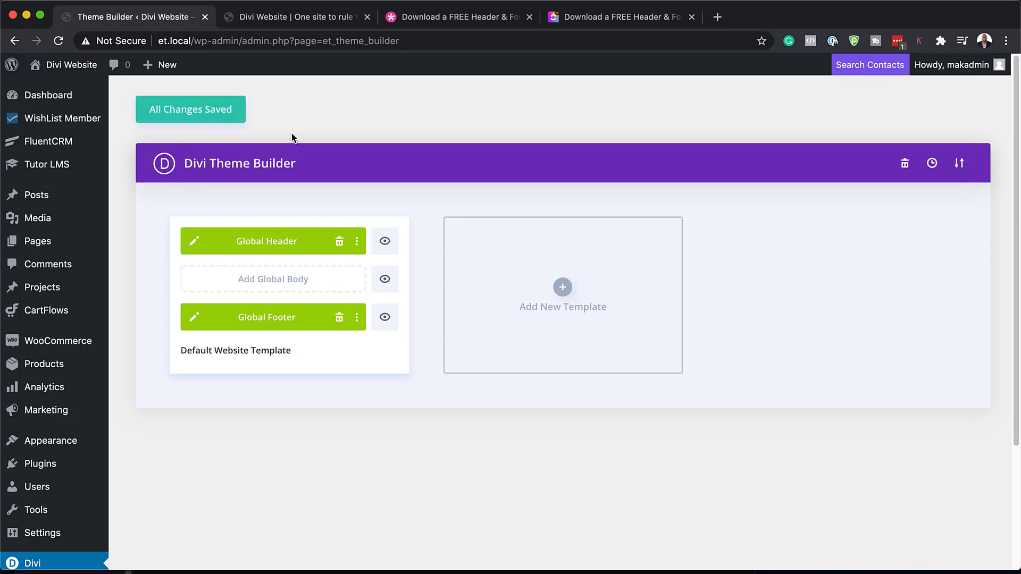
pyautogui.click(311, 19)
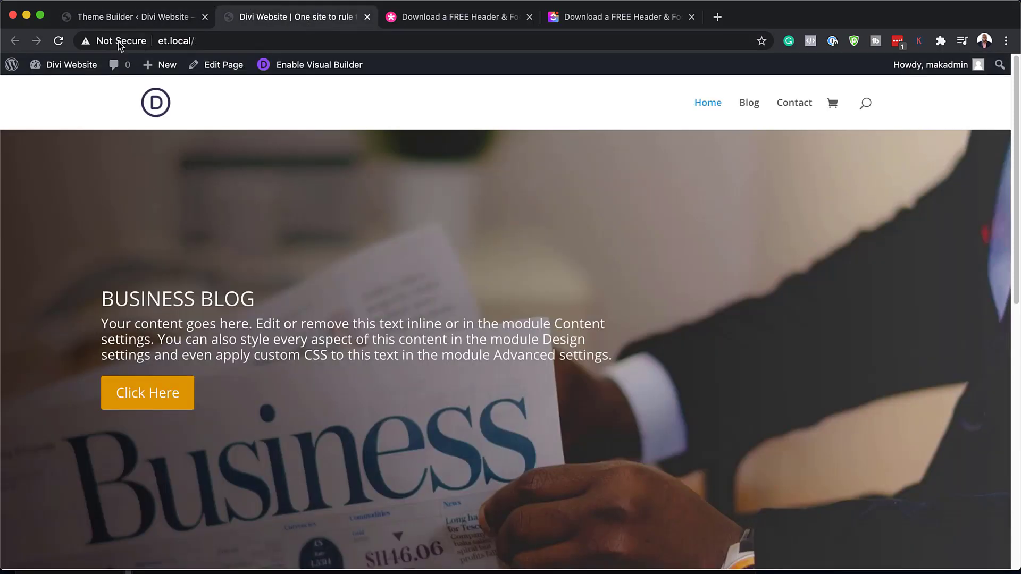
pyautogui.click(59, 41)
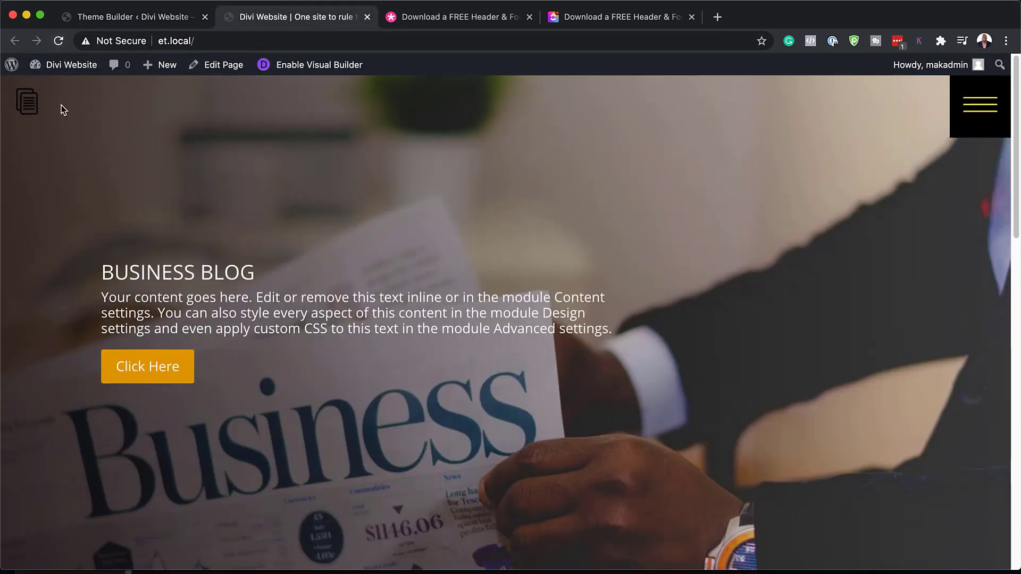
# Review the header's pop-up navigation menu and the footer on the live home page
pyautogui.click(981, 117)
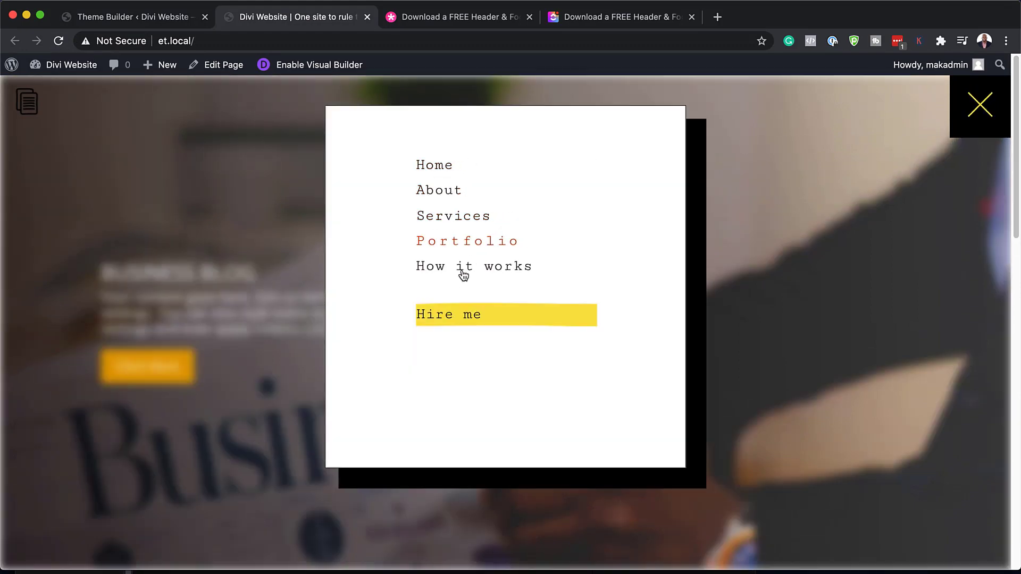
pyautogui.click(980, 104)
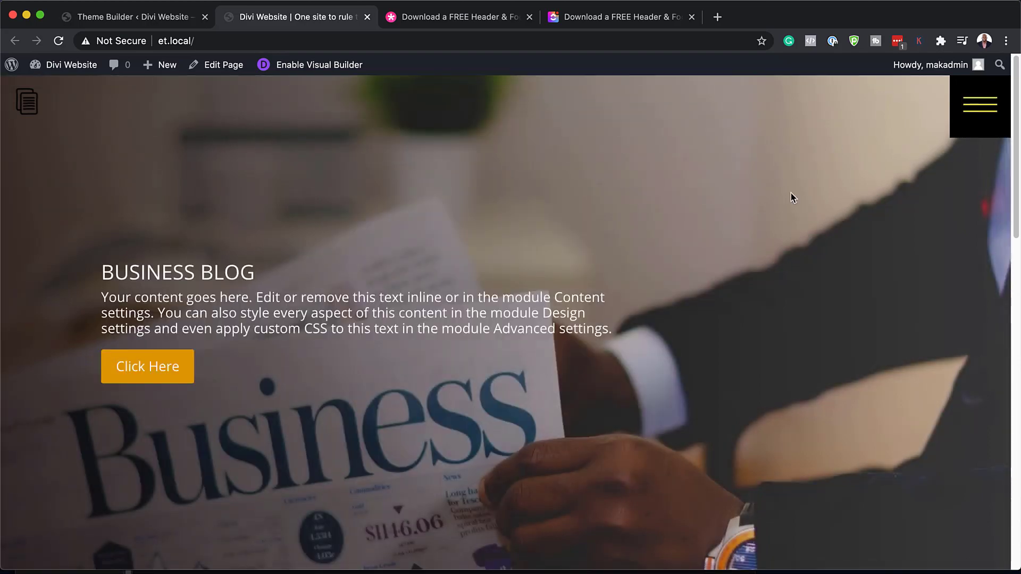
pyautogui.scroll(-15, 792, 197)
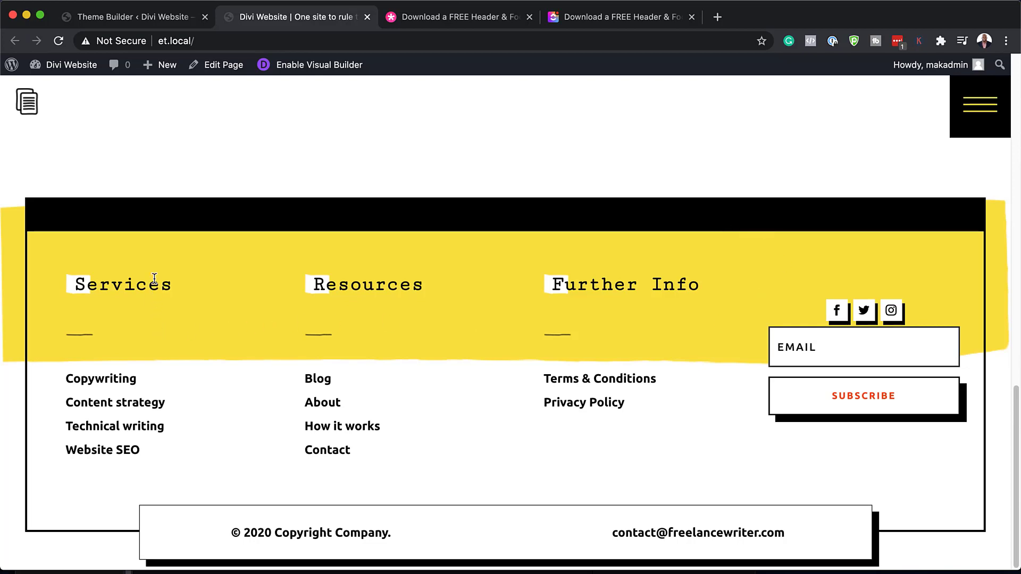
pyautogui.scroll(15, 316, 262)
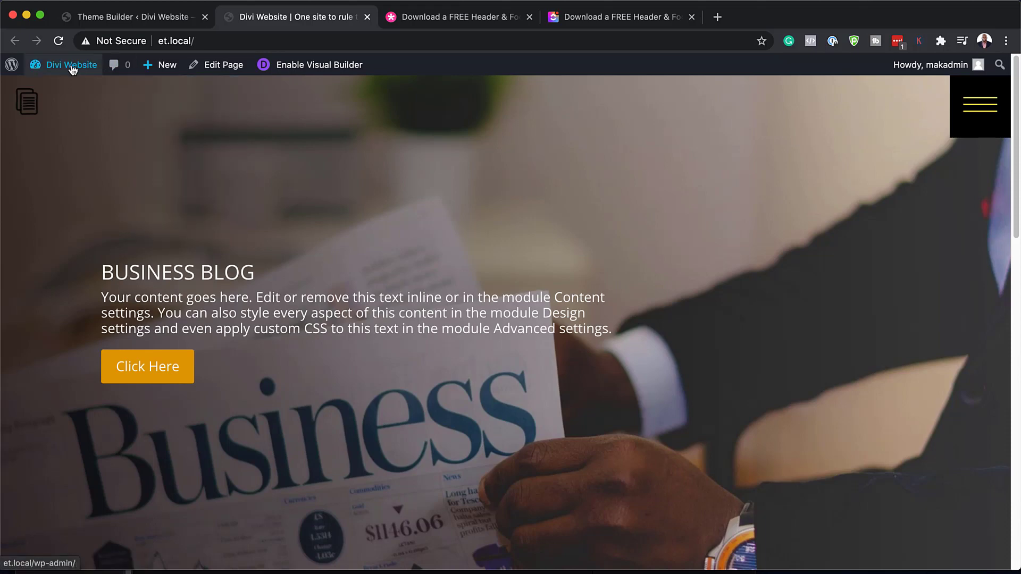
pyautogui.moveTo(68, 65)
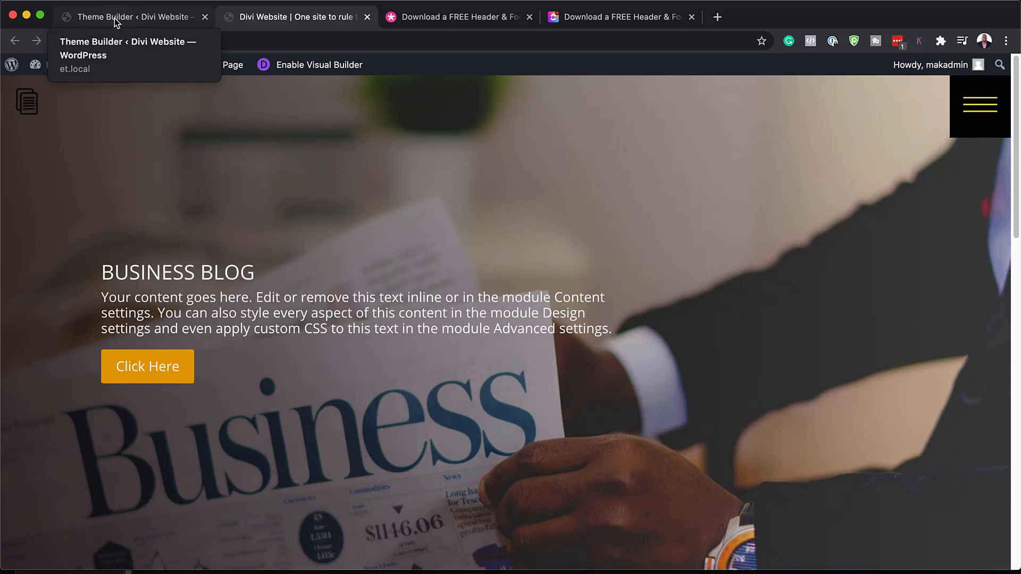
# Enable the Visual Builder on the home page and search the premade layout library for "freelance"
pyautogui.click(320, 71)
pyautogui.moveTo(505, 541)
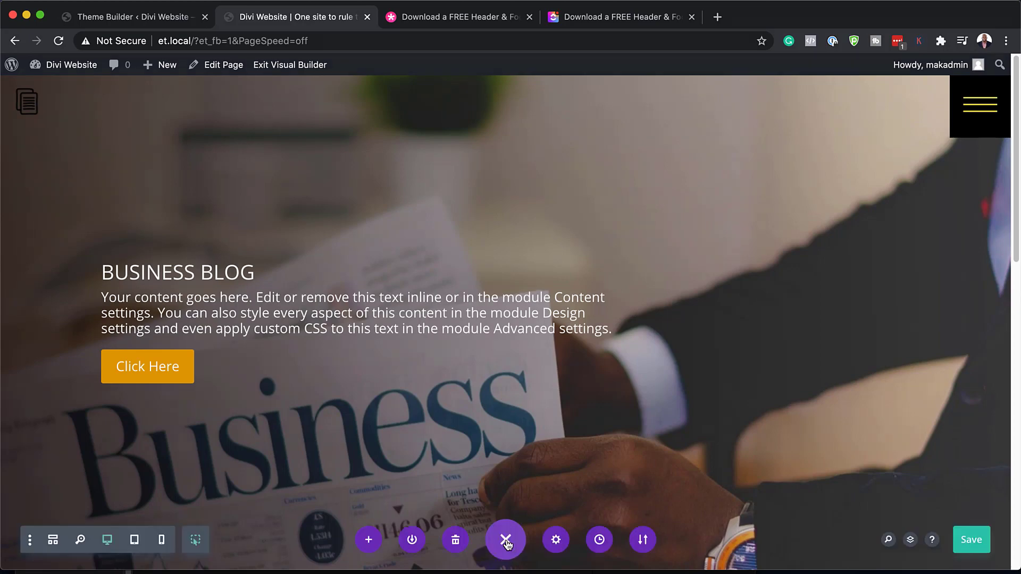
pyautogui.click(368, 541)
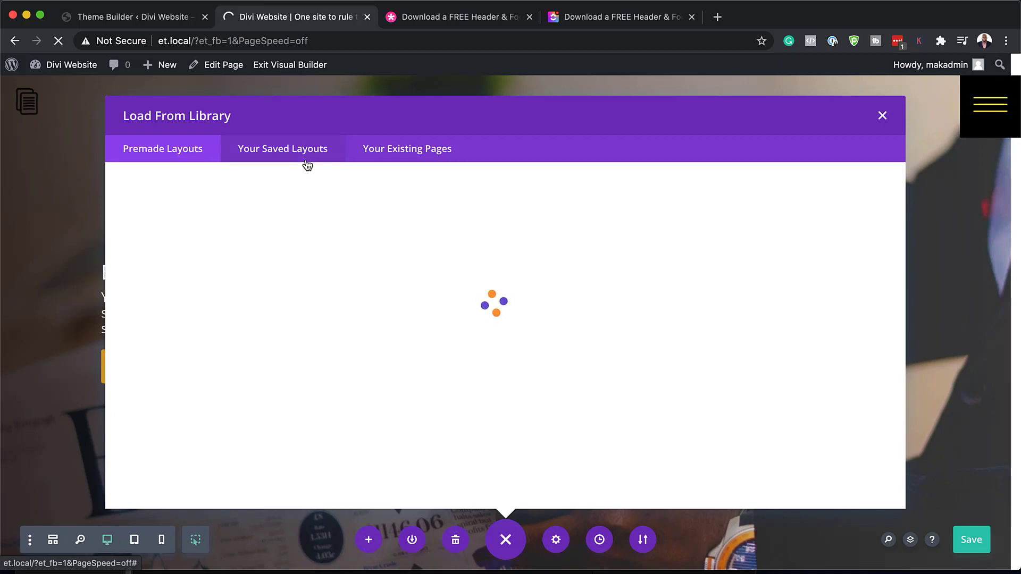
pyautogui.click(241, 255)
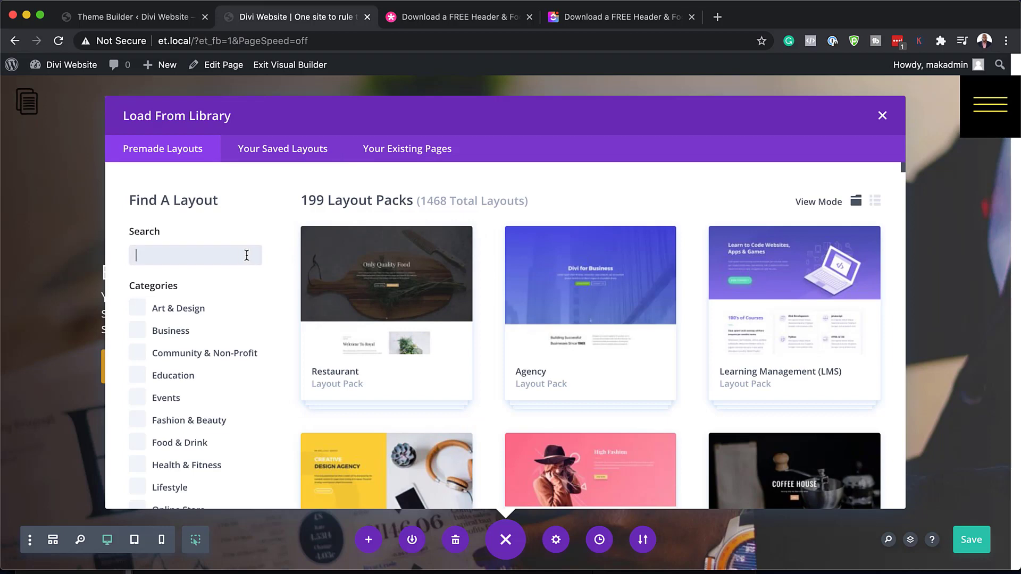
pyautogui.write('freelance')
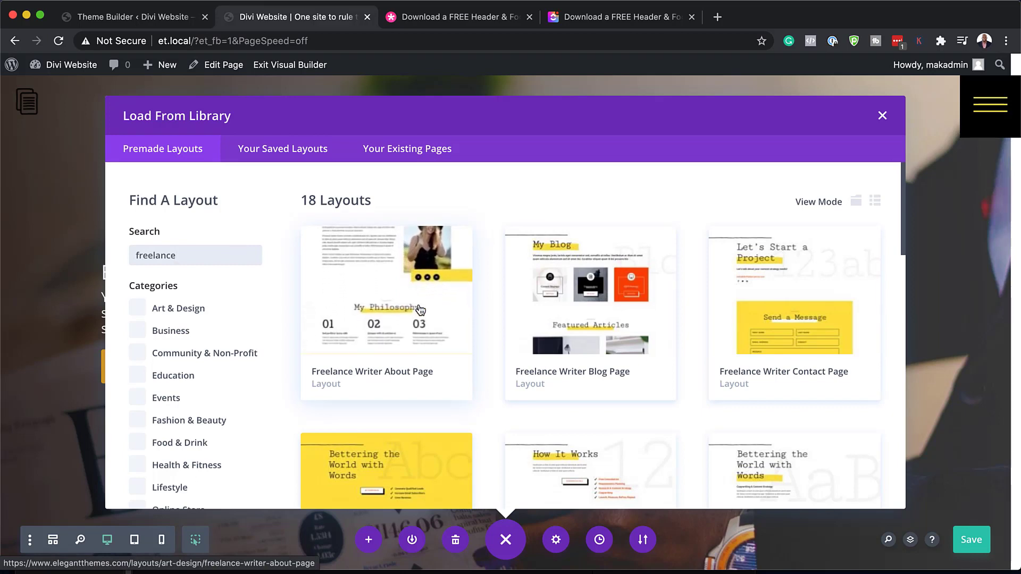
# Load the Freelance Writer Home Page layout in place of the existing content, save the page and exit the Visual Builder
pyautogui.scroll(-3, 444, 326)
pyautogui.scroll(-3, 444, 326)
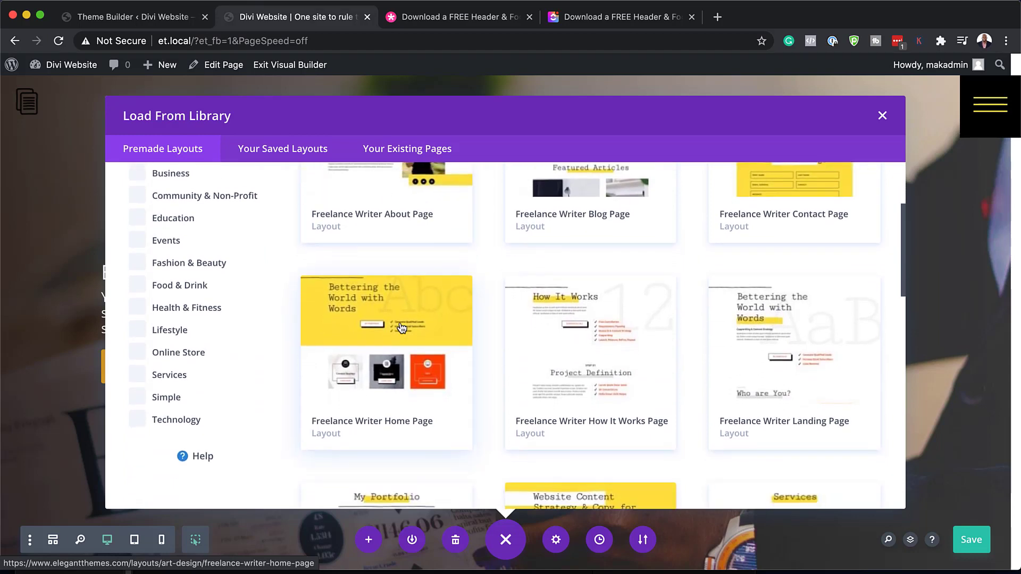
pyautogui.click(428, 329)
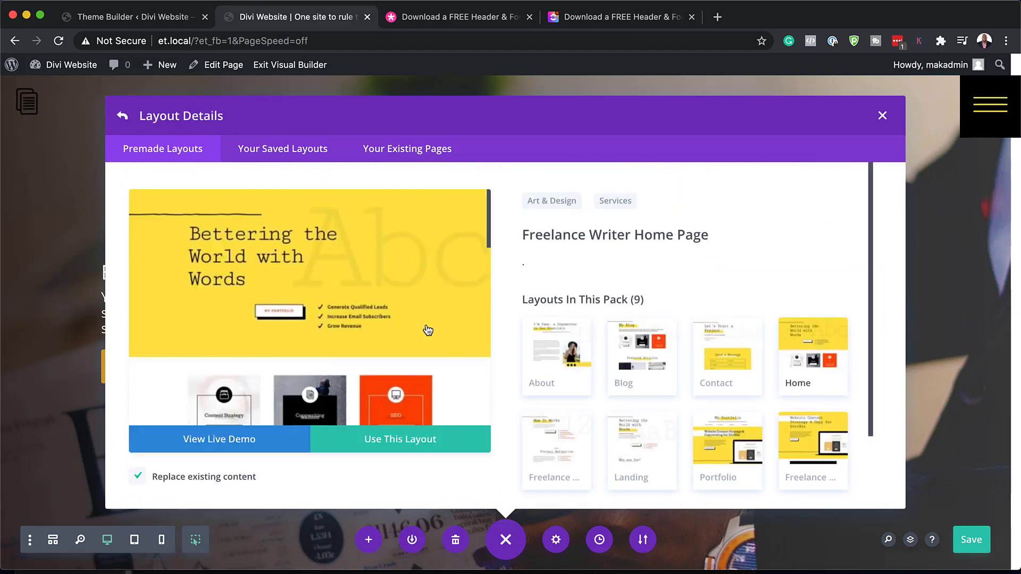
pyautogui.click(425, 445)
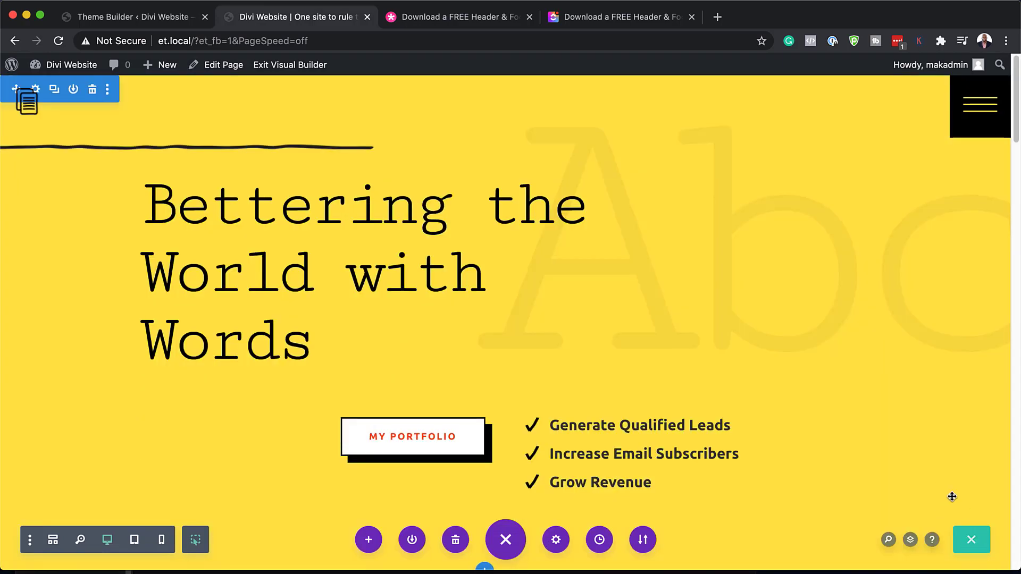
pyautogui.click(973, 543)
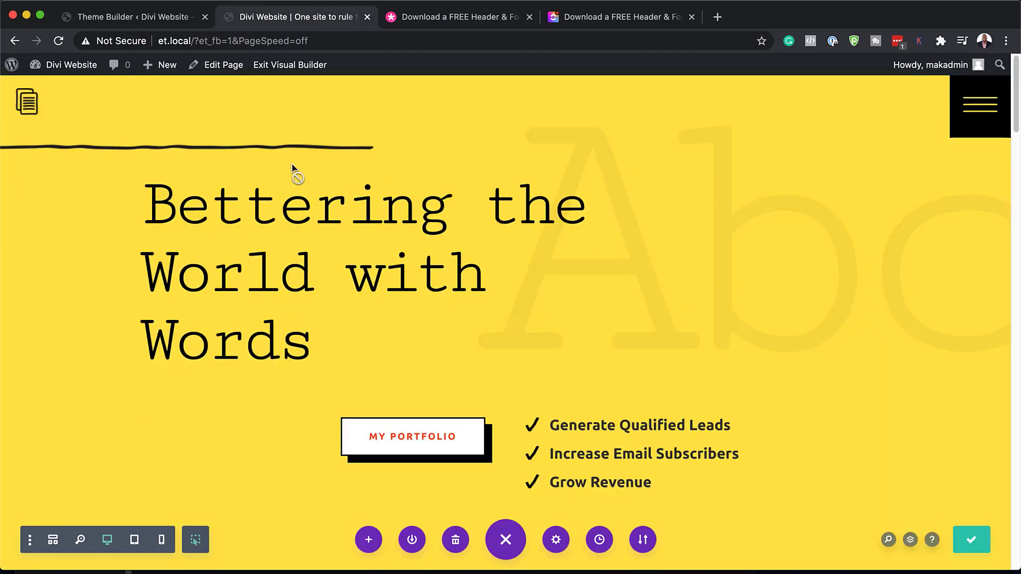
pyautogui.click(291, 65)
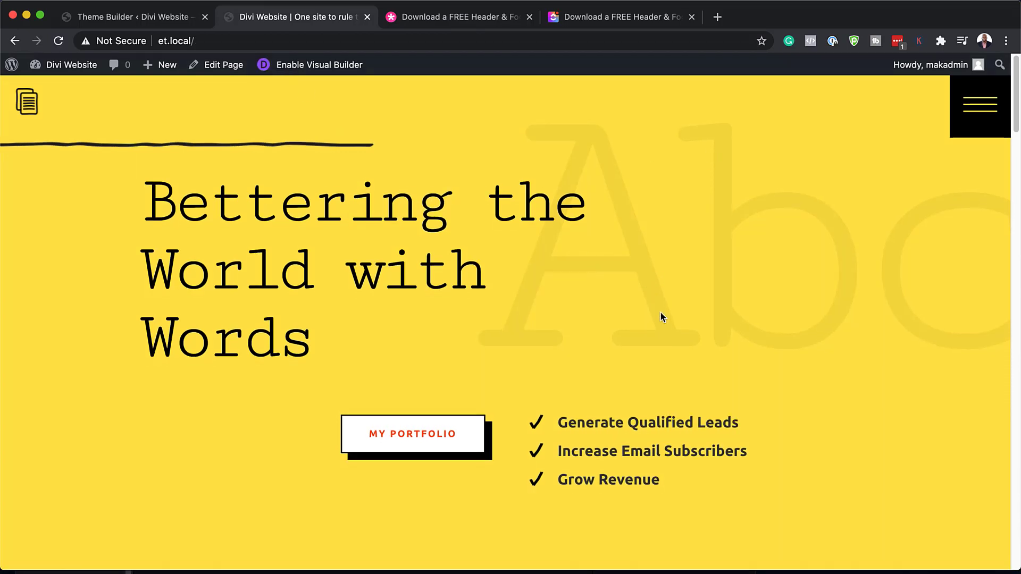
# Review the whole live home page with its new layout and check the header's pop-up navigation menu
pyautogui.scroll(-5, 659, 311)
pyautogui.scroll(-10, 661, 317)
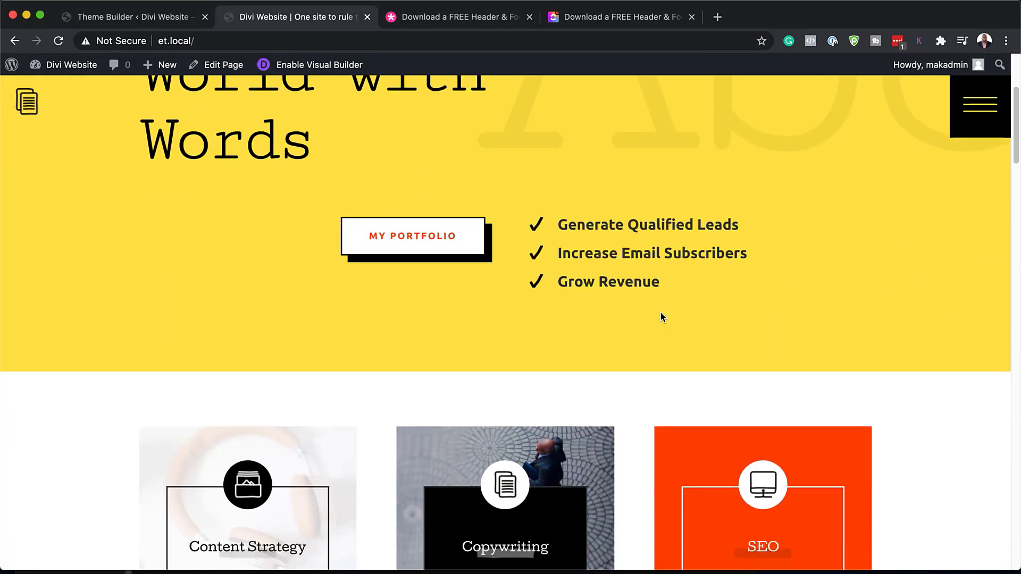
pyautogui.scroll(-20, 660, 313)
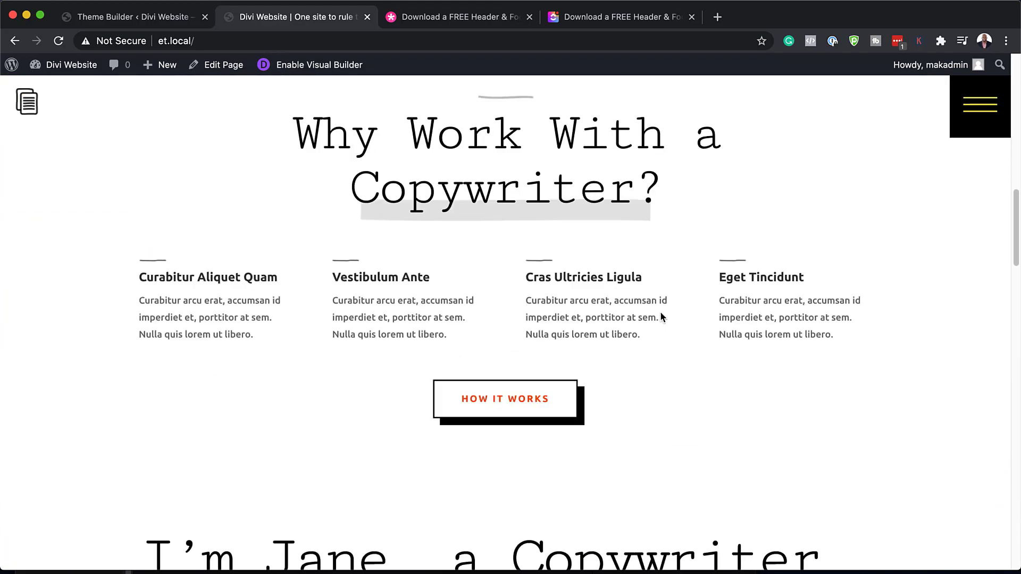
pyautogui.scroll(-15, 661, 316)
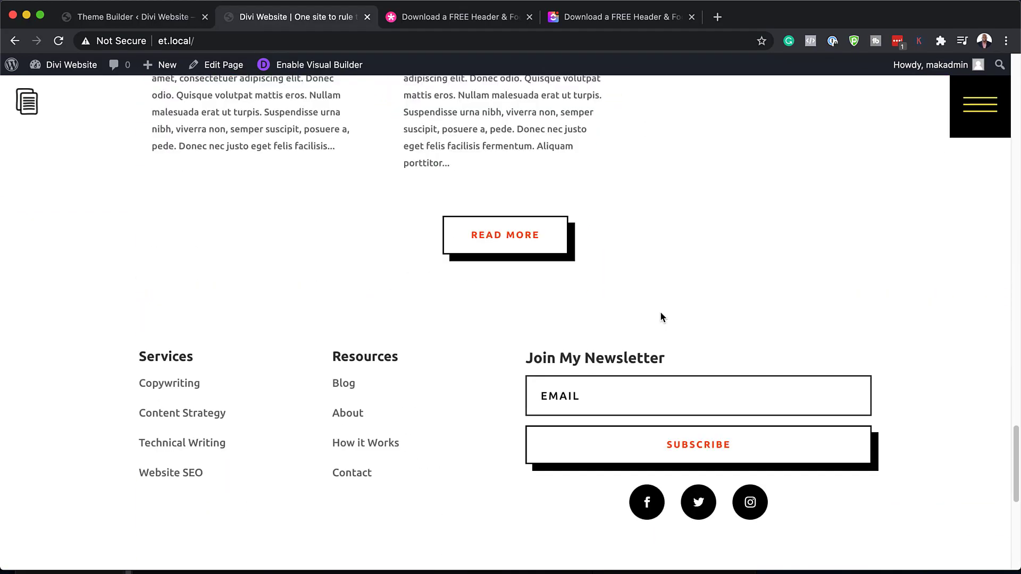
pyautogui.scroll(20, 661, 318)
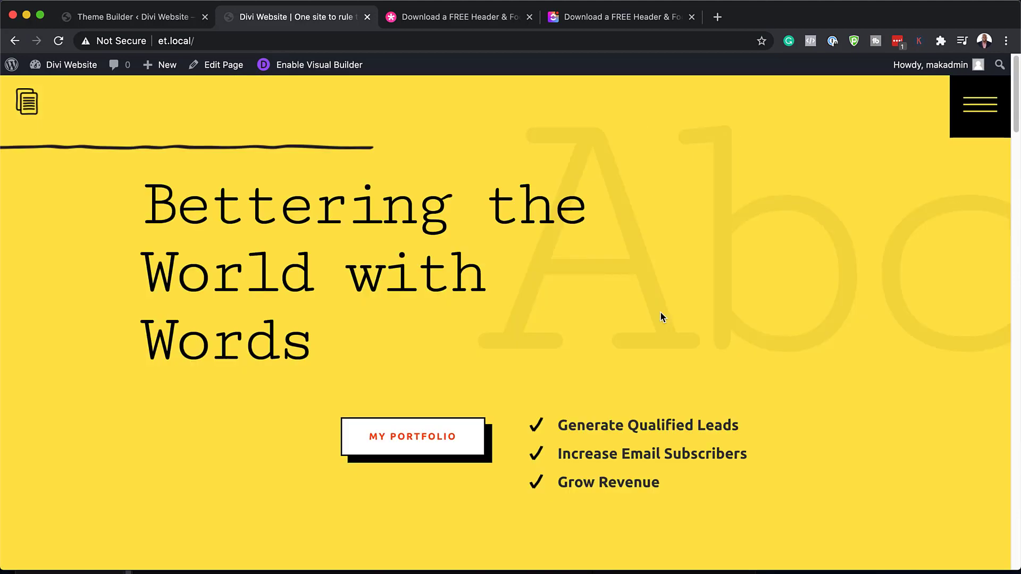
pyautogui.click(982, 107)
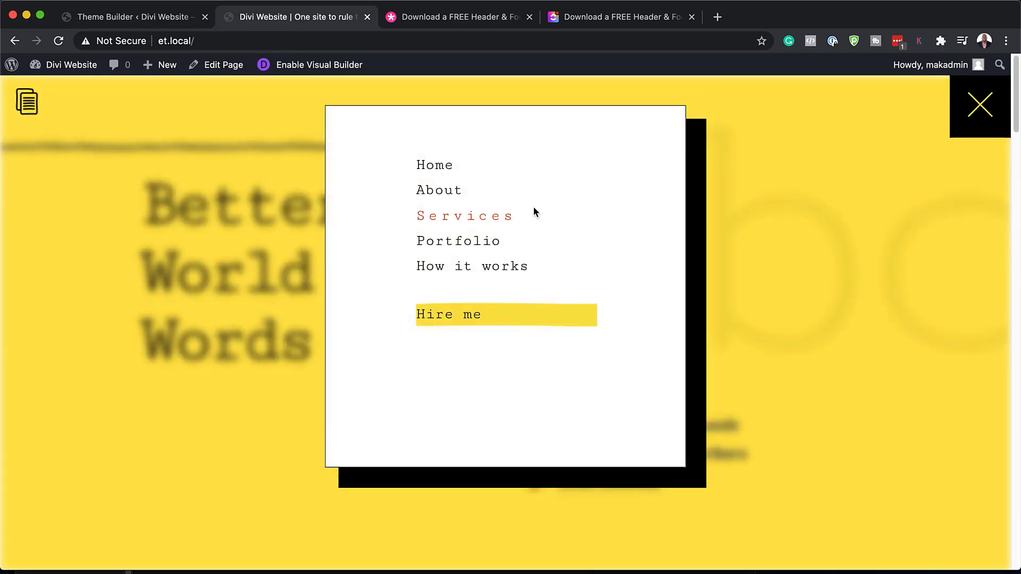
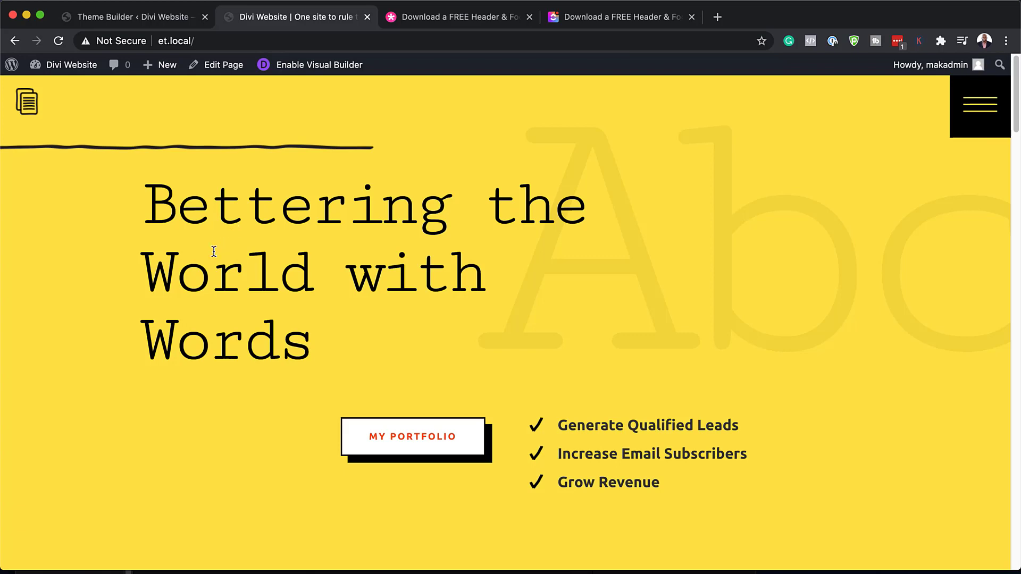
# Return to the Theme Builder and open the Global Header of the default website template for editing
pyautogui.click(172, 18)
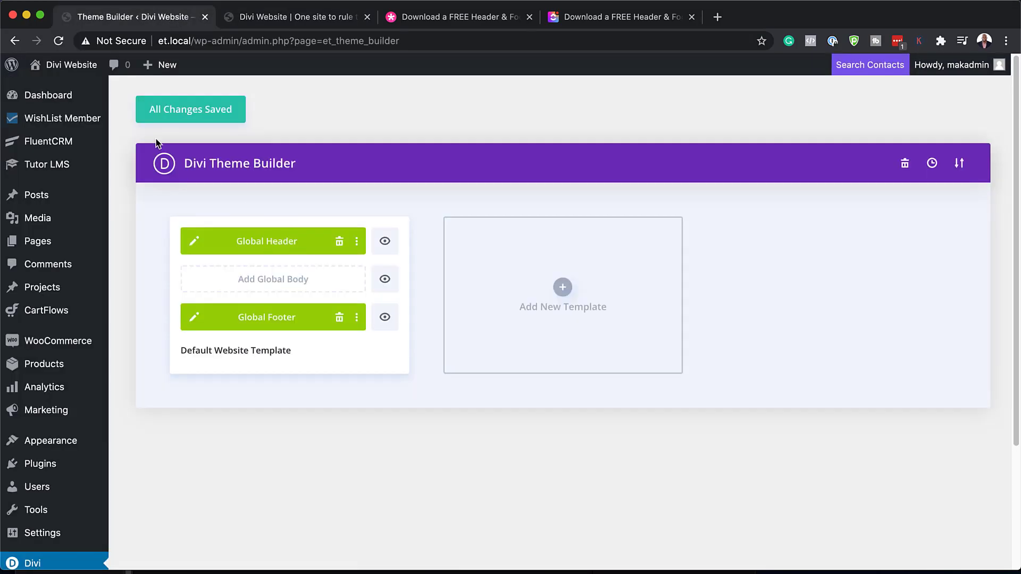
pyautogui.scroll(-1, 77, 549)
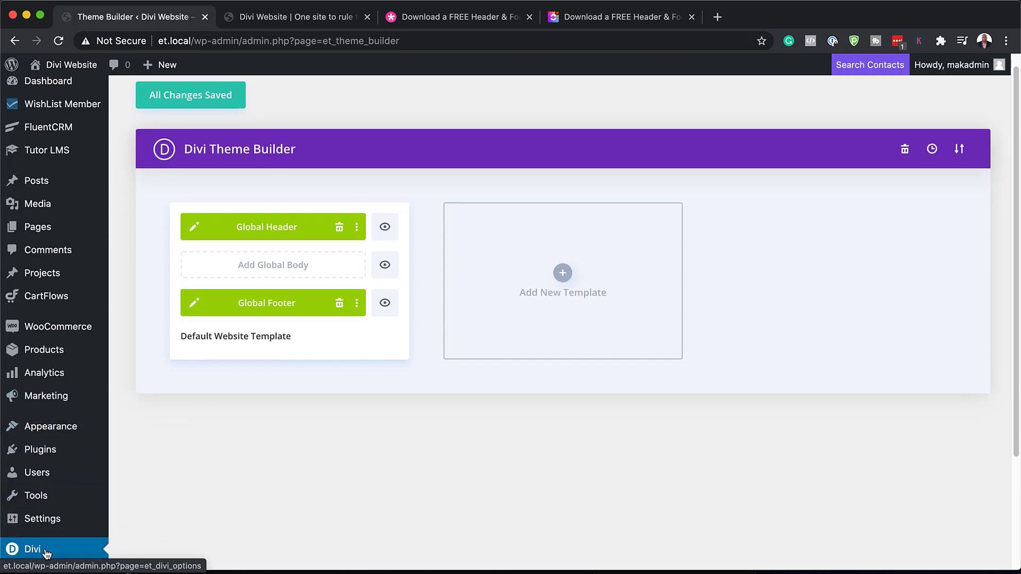
pyautogui.click(196, 228)
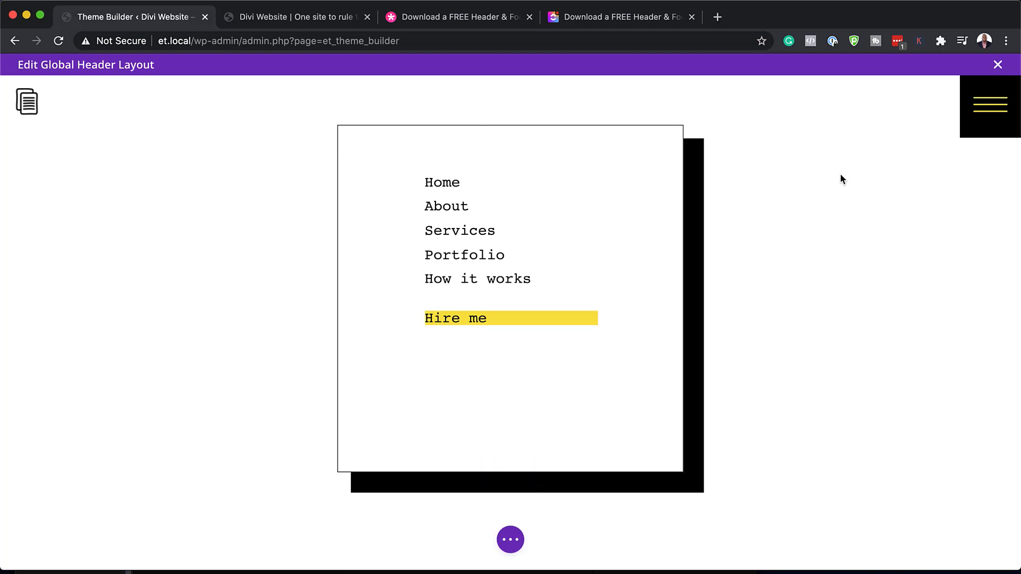
# Change the text of the header menu's About item to "About me"
pyautogui.moveTo(383, 145)
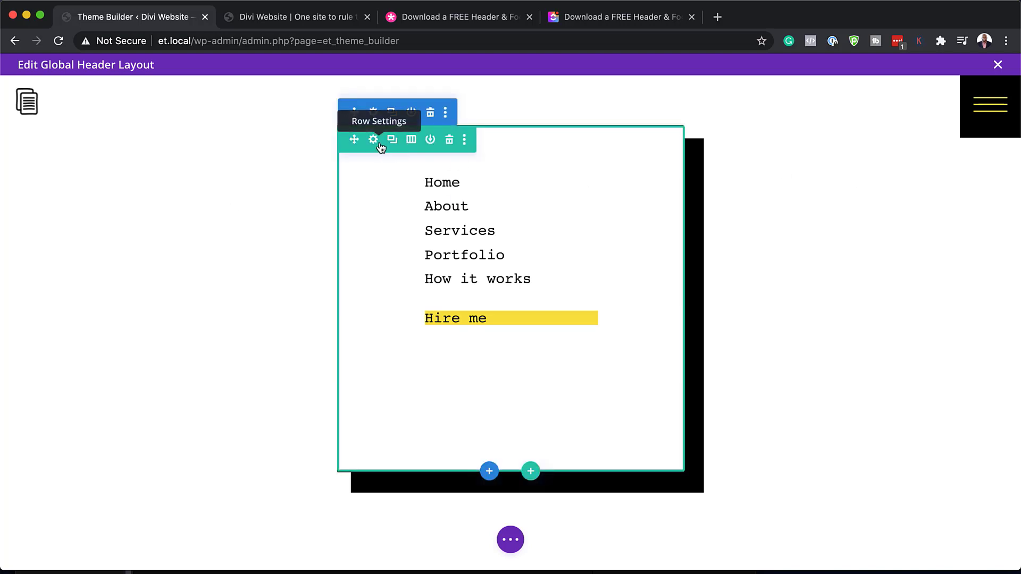
pyautogui.moveTo(465, 205)
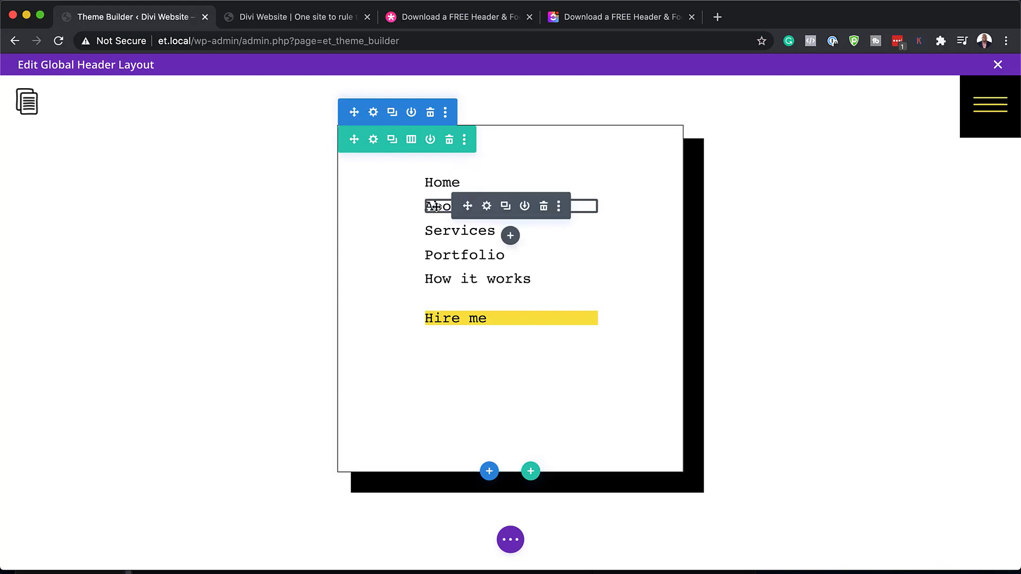
pyautogui.moveTo(467, 183)
pyautogui.click(487, 207)
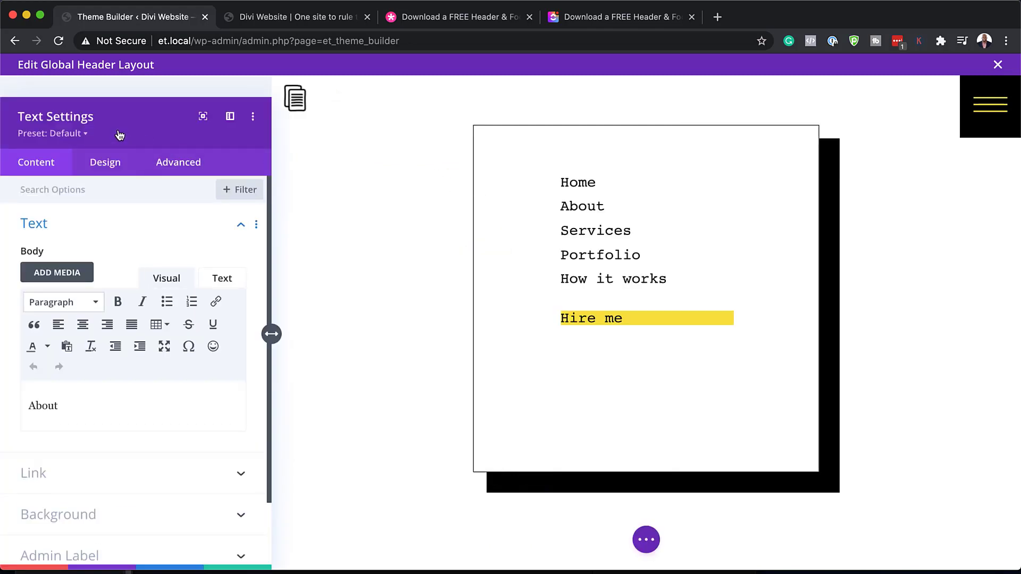
pyautogui.click(230, 116)
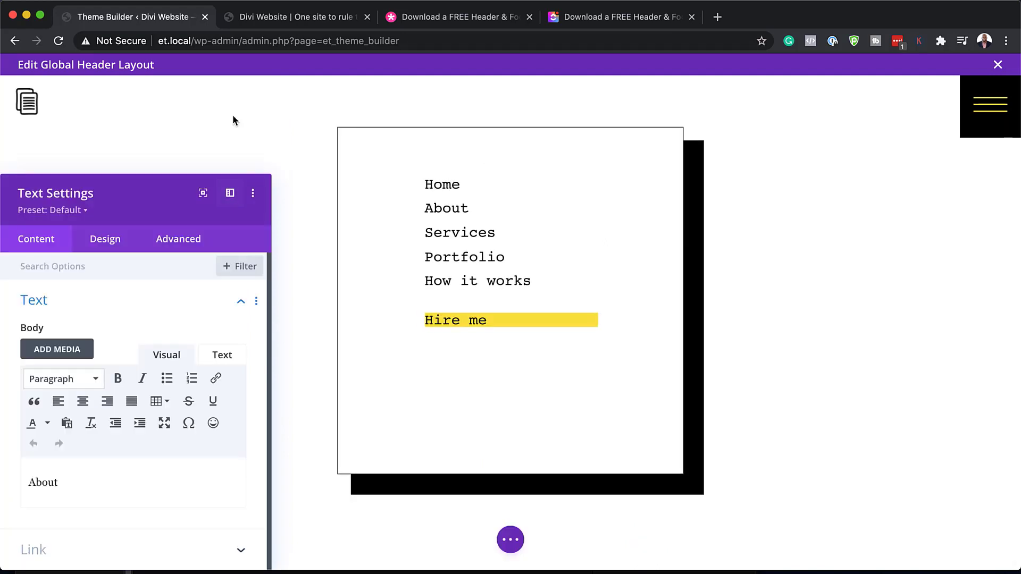
pyautogui.click(230, 193)
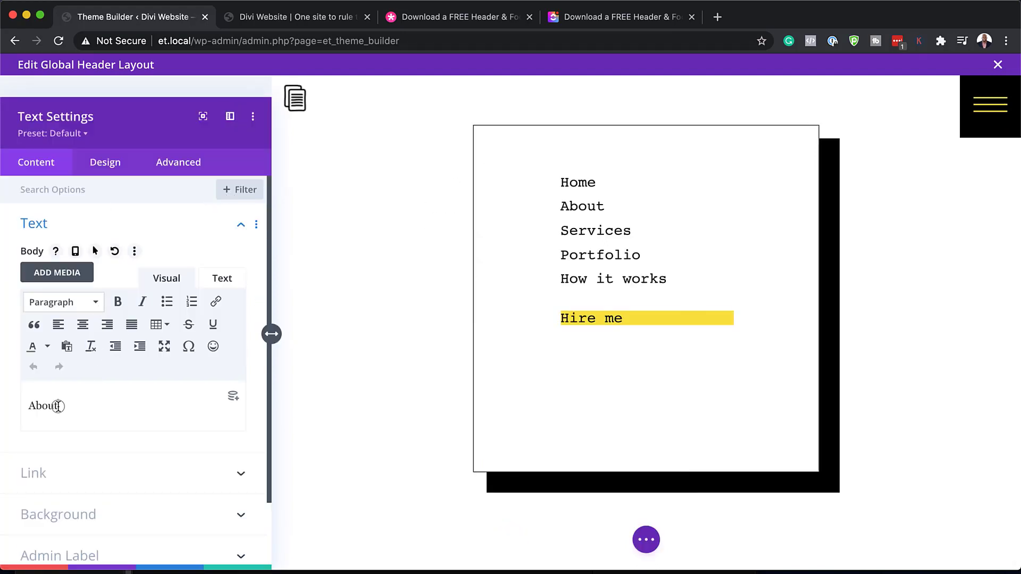
pyautogui.moveTo(58, 407); pyautogui.dragTo(14, 404)
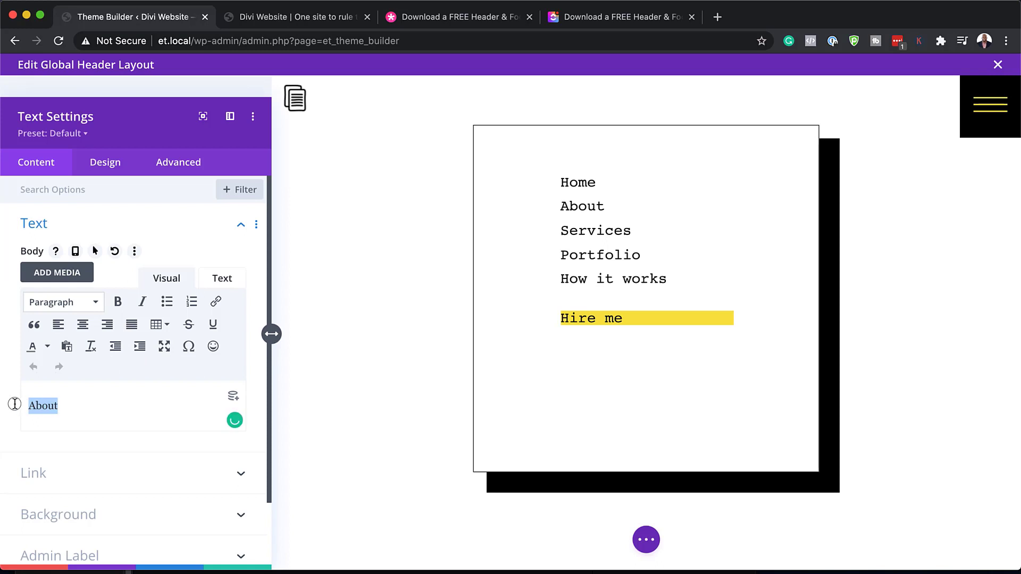
pyautogui.click(89, 406)
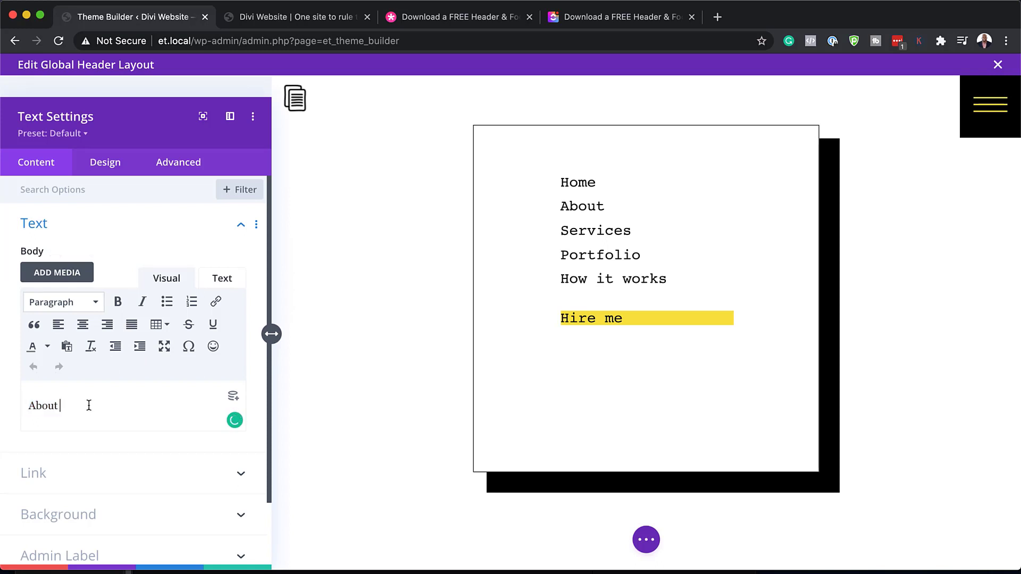
pyautogui.write('me')
# Inspect the link URL setting of the edited About item, then discard all changes to that text module
pyautogui.click(44, 481)
pyautogui.moveTo(51, 319); pyautogui.dragTo(8, 319)
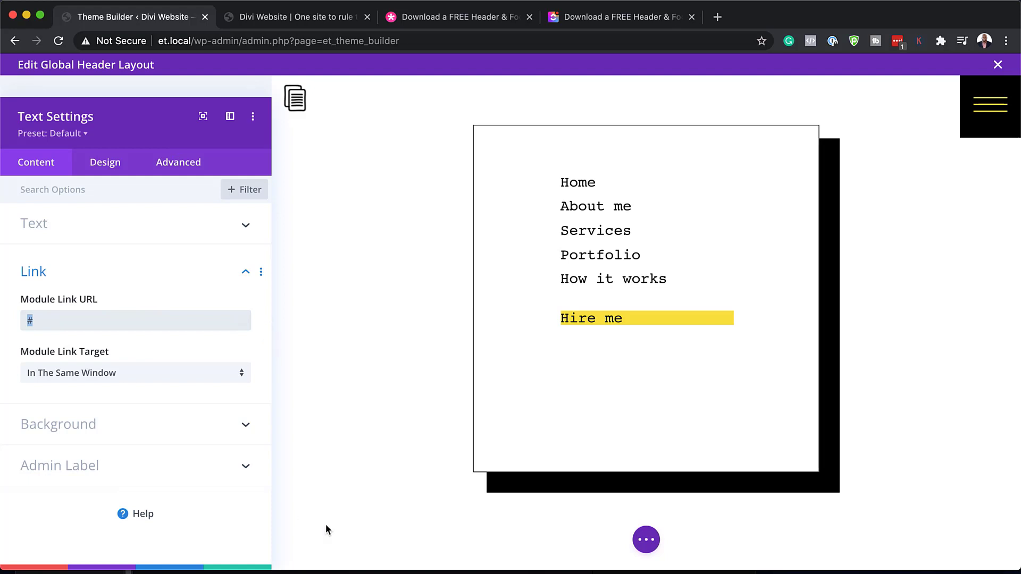
pyautogui.moveTo(170, 118); pyautogui.dragTo(187, 78)
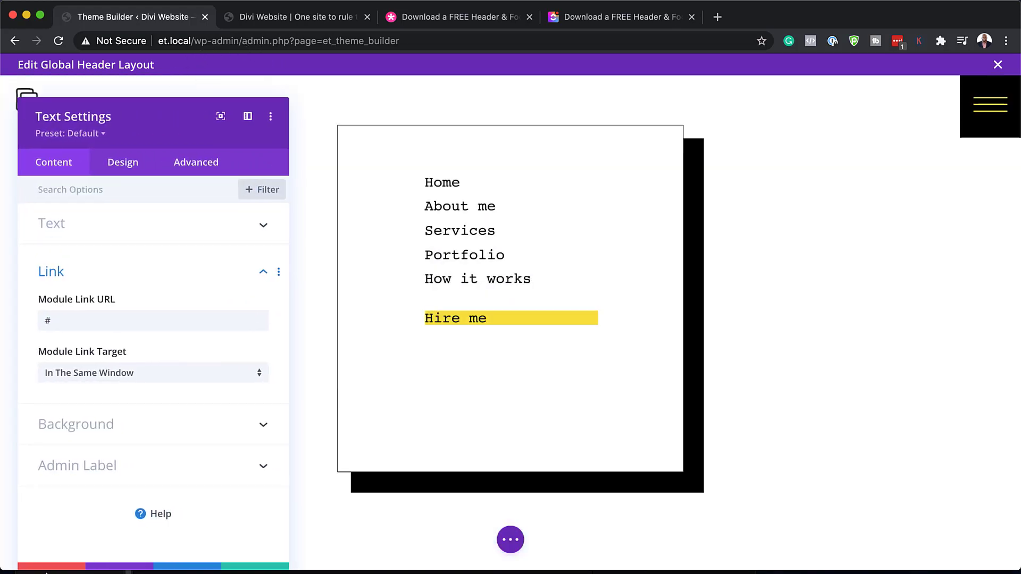
pyautogui.click(66, 566)
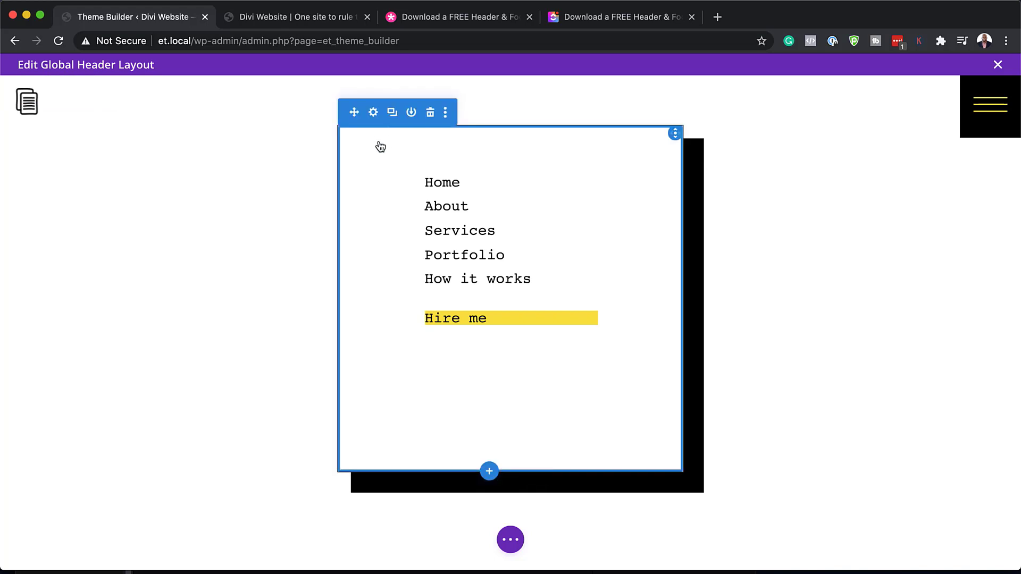
# Try yellow and then orange (#e09900) as the background colour of the pop-up menu section
pyautogui.click(375, 112)
pyautogui.click(96, 267)
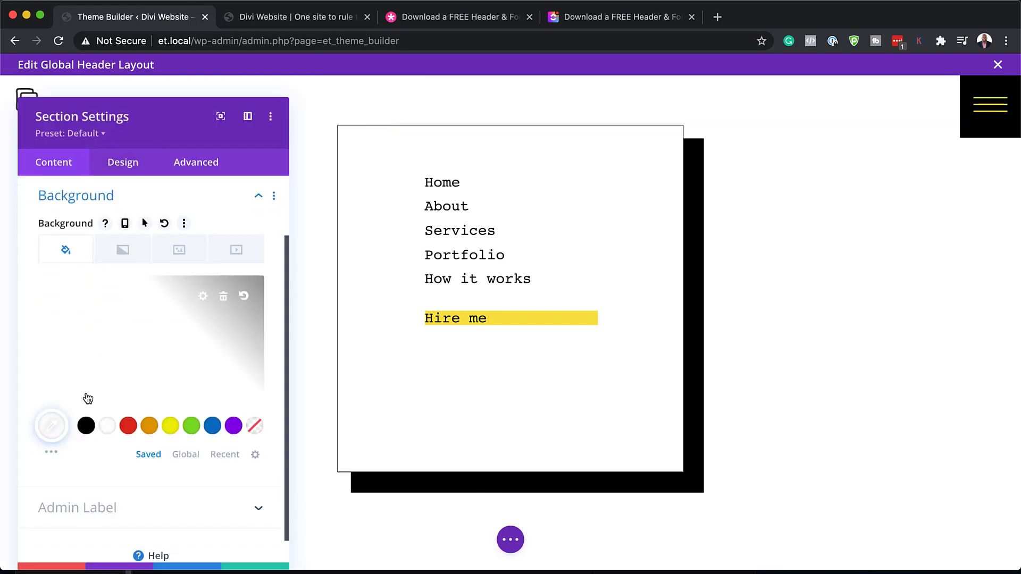
pyautogui.click(171, 427)
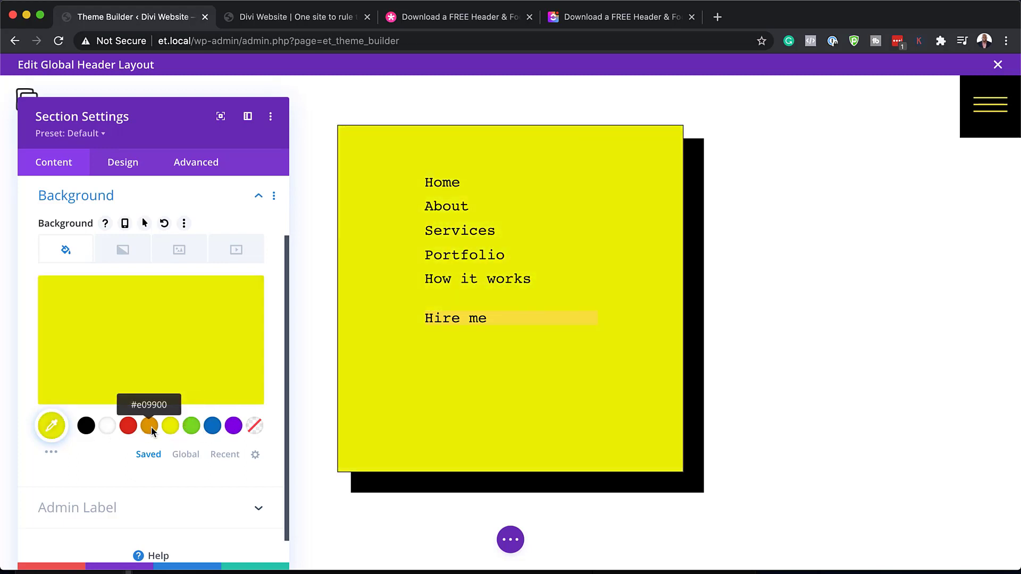
pyautogui.click(150, 427)
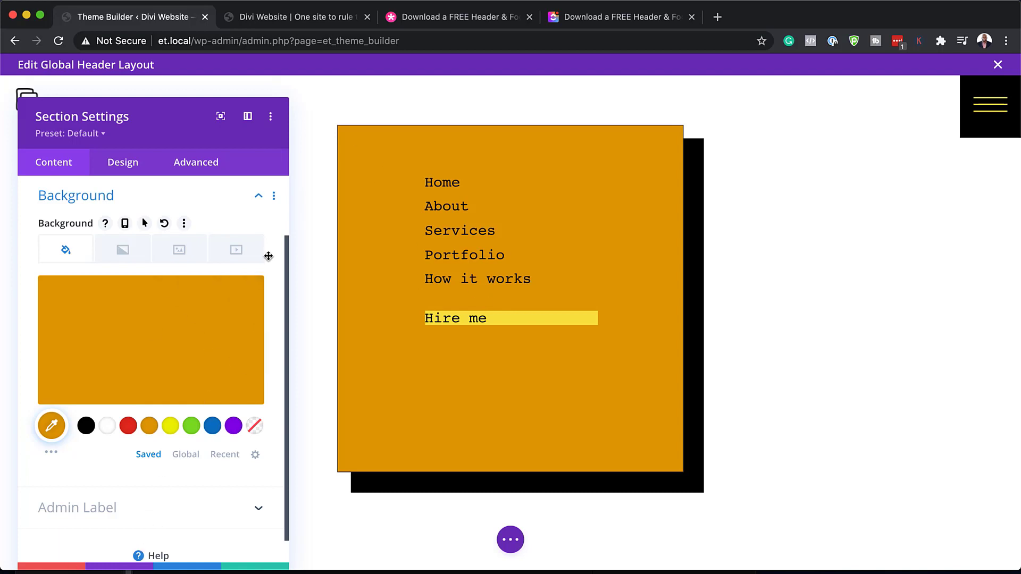
# Try 10px top and bottom padding on the menu section, restore 0px, and discard all changes to the section
pyautogui.click(127, 172)
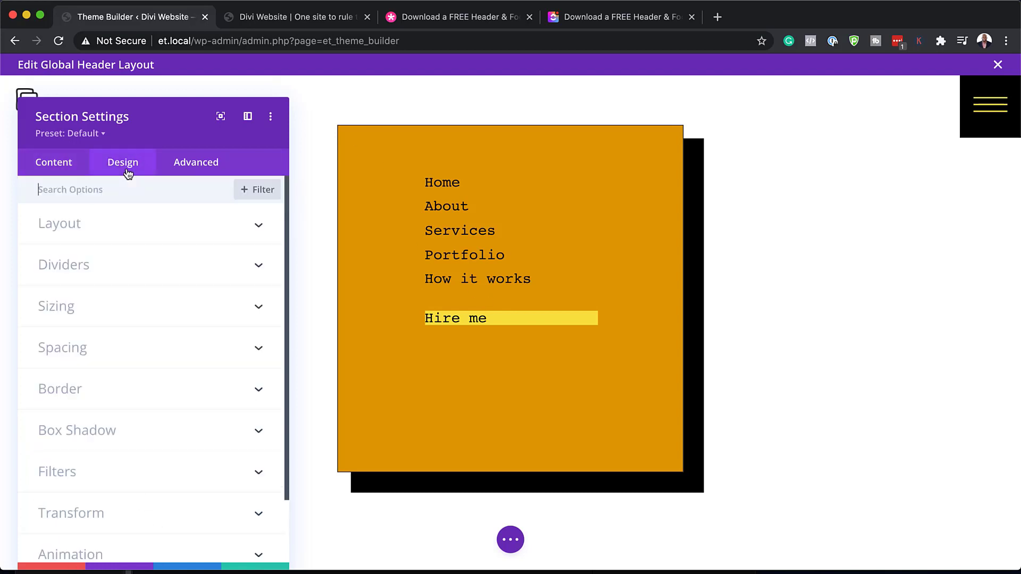
pyautogui.click(74, 352)
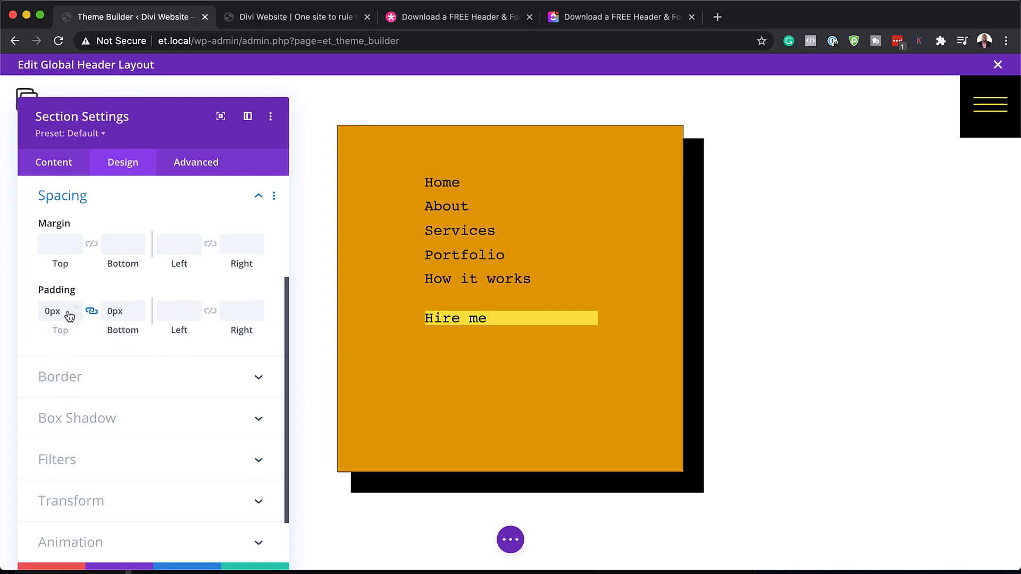
pyautogui.click(43, 311)
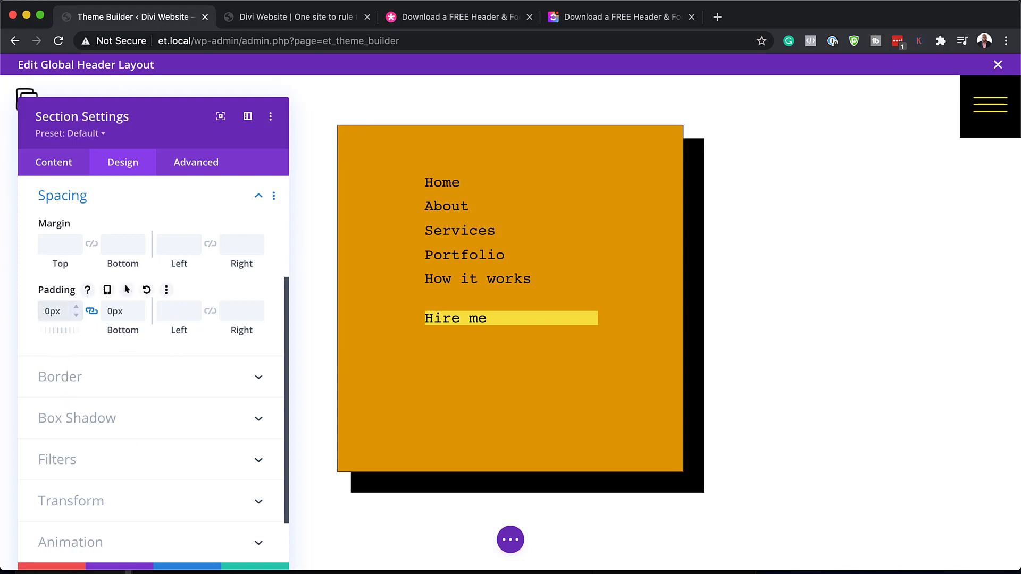
pyautogui.write('1')
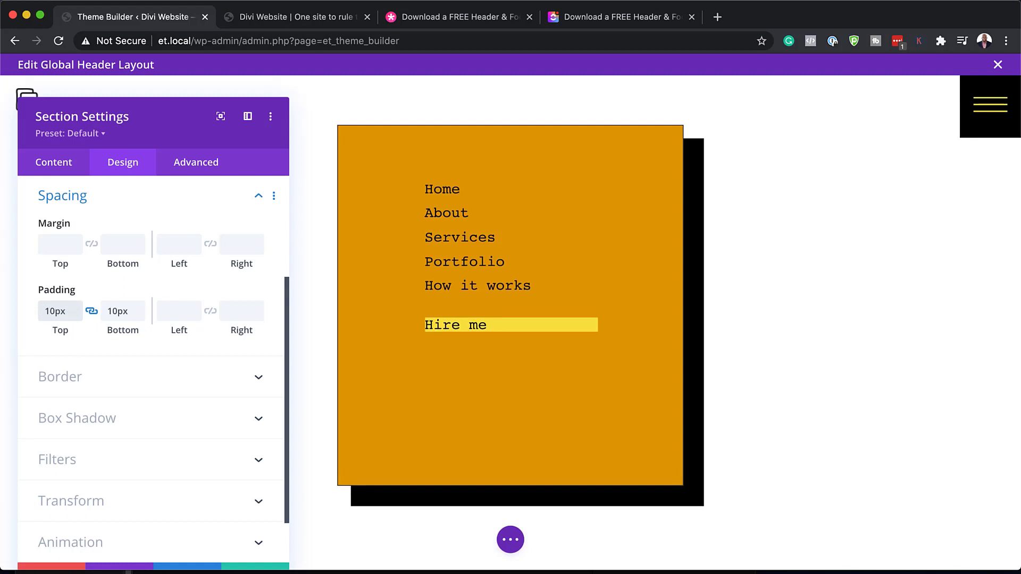
pyautogui.press('BackSpace')
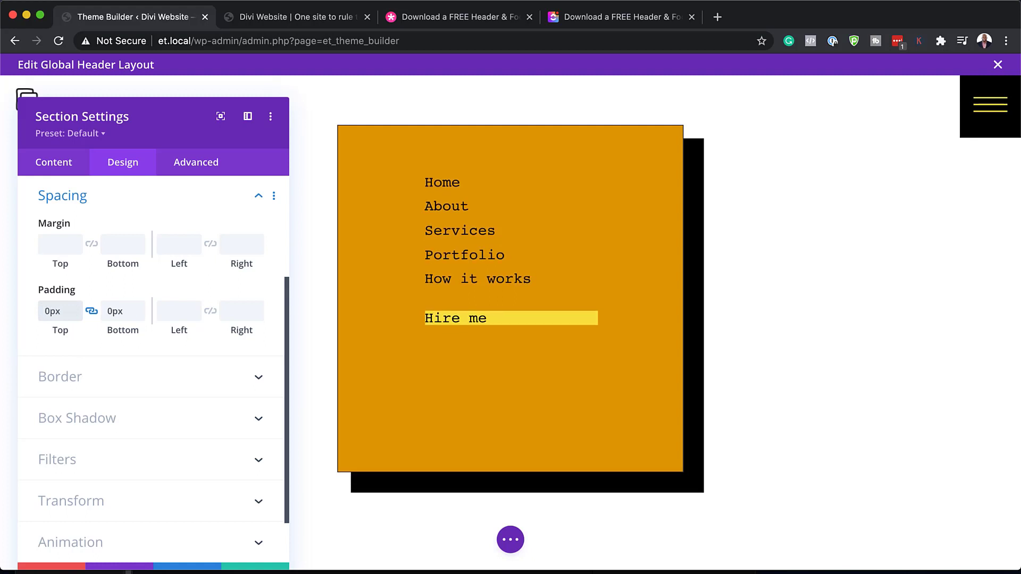
pyautogui.click(73, 567)
# Try orange, yellow, green, blue and white backgrounds on the pop-up menu's row, then discard the row changes
pyautogui.moveTo(374, 143)
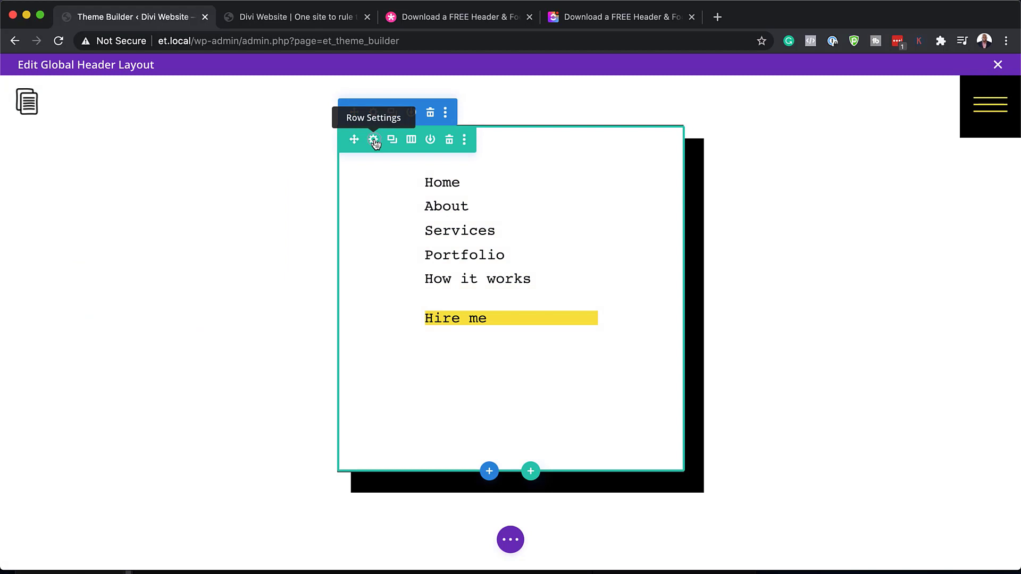
pyautogui.click(375, 140)
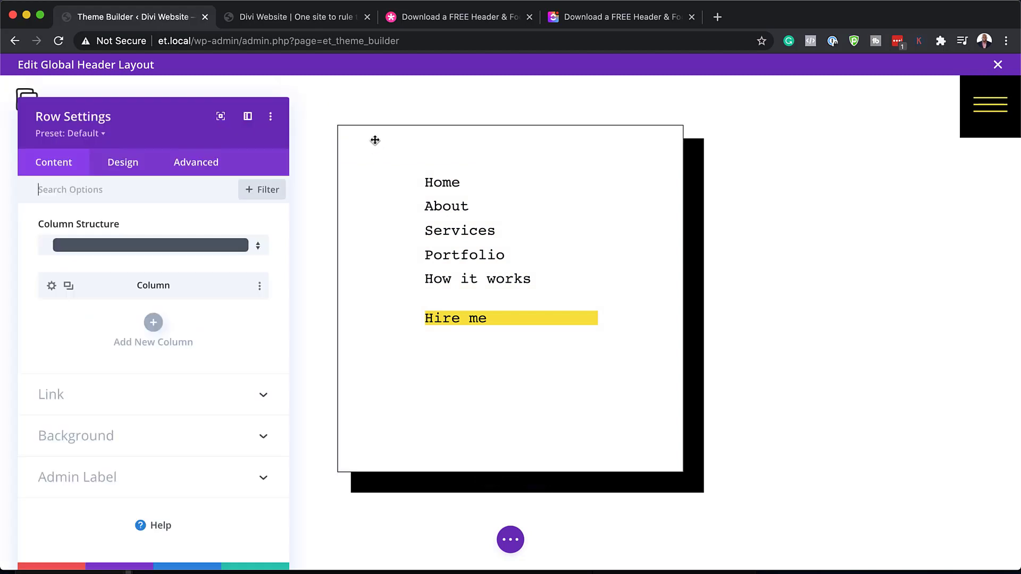
pyautogui.click(124, 444)
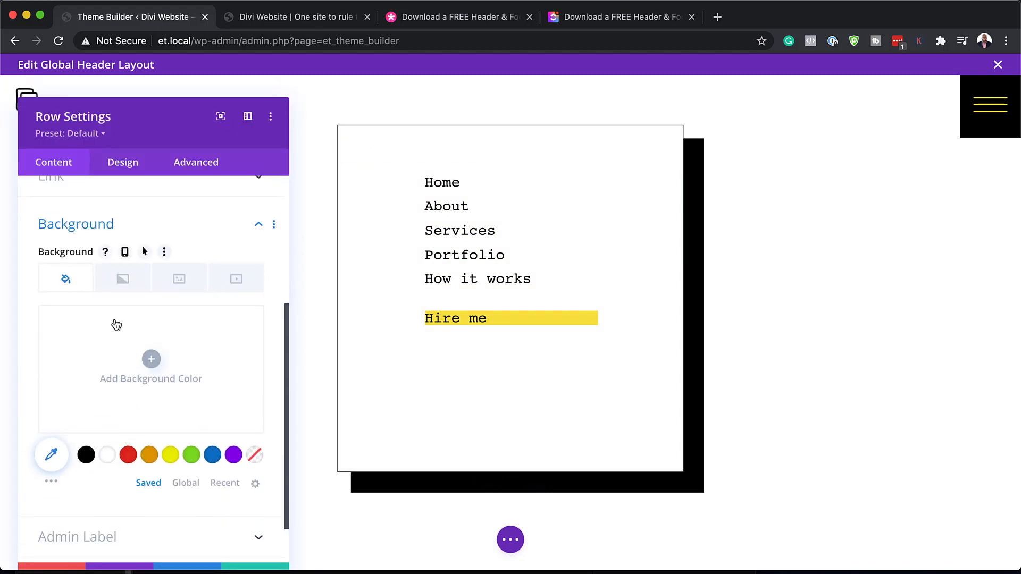
pyautogui.click(150, 456)
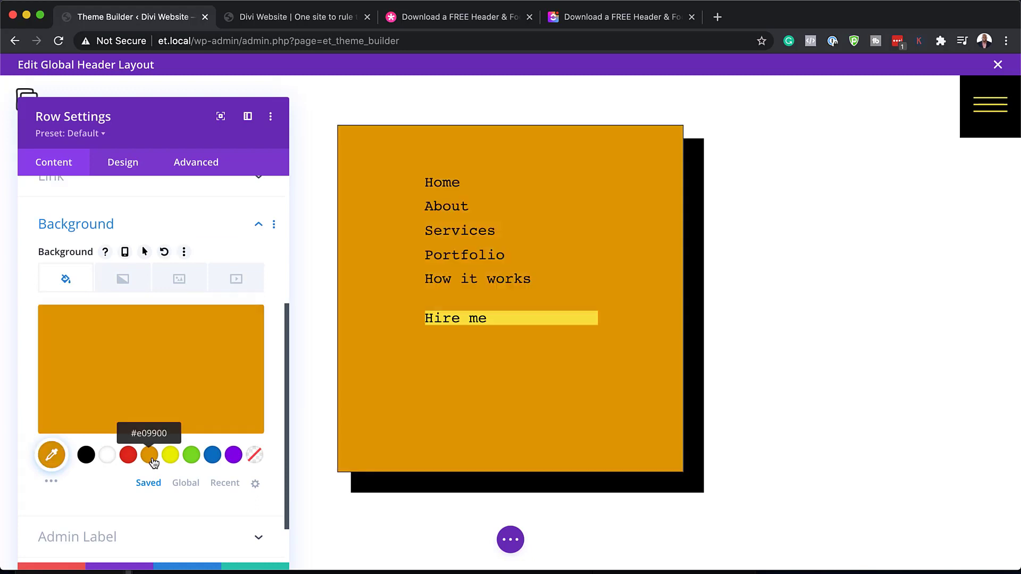
pyautogui.click(170, 456)
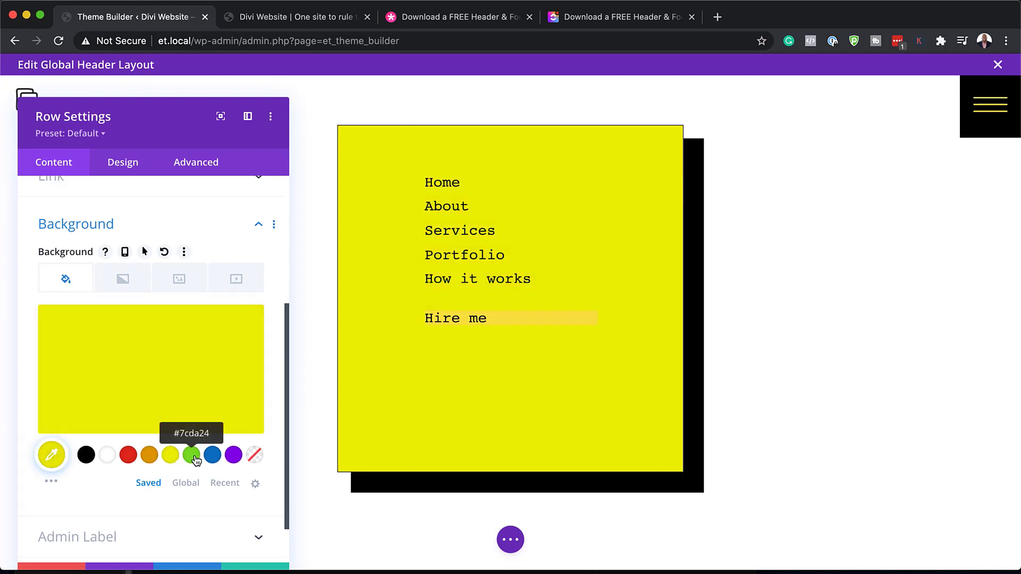
pyautogui.click(191, 457)
pyautogui.click(213, 456)
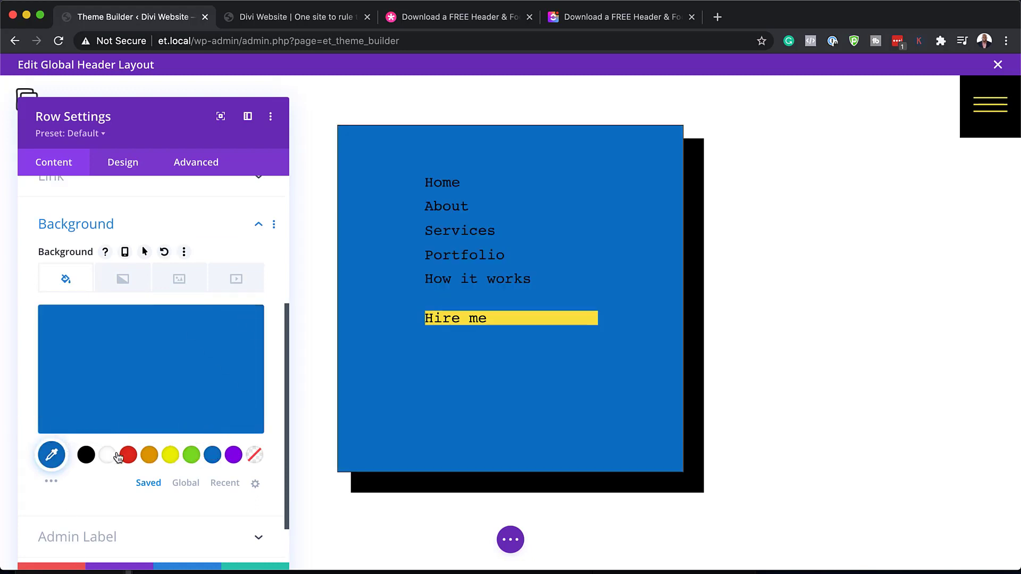
pyautogui.click(102, 460)
pyautogui.click(73, 567)
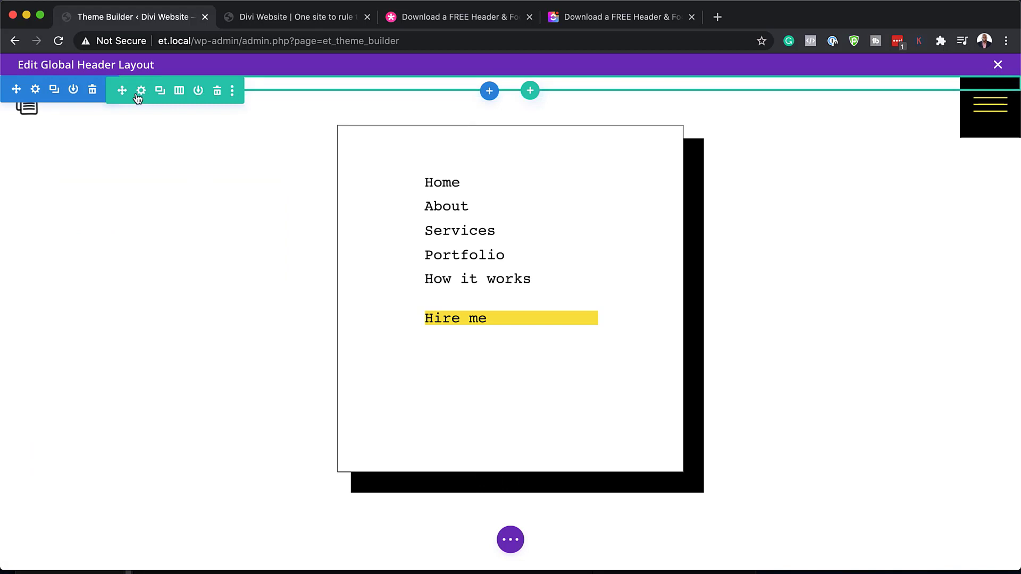
# Try an orange and then a white background on the header's three-column row, then discard the row changes
pyautogui.click(141, 90)
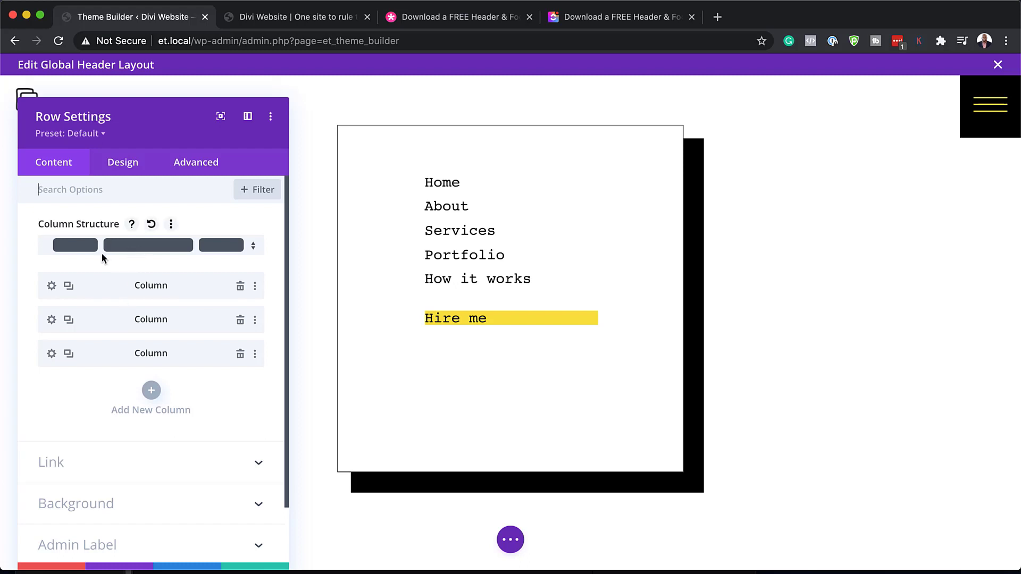
pyautogui.click(102, 502)
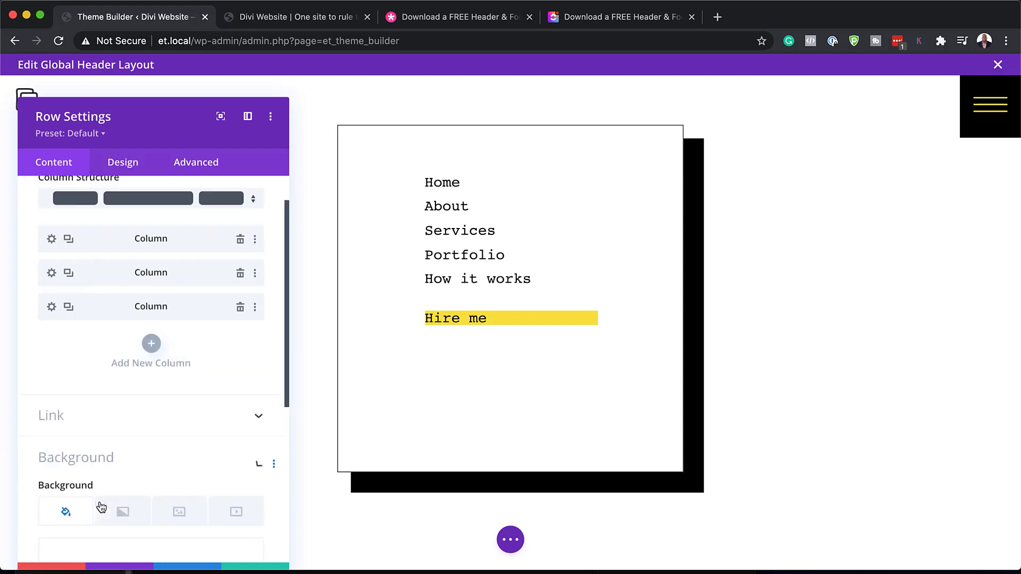
pyautogui.click(150, 456)
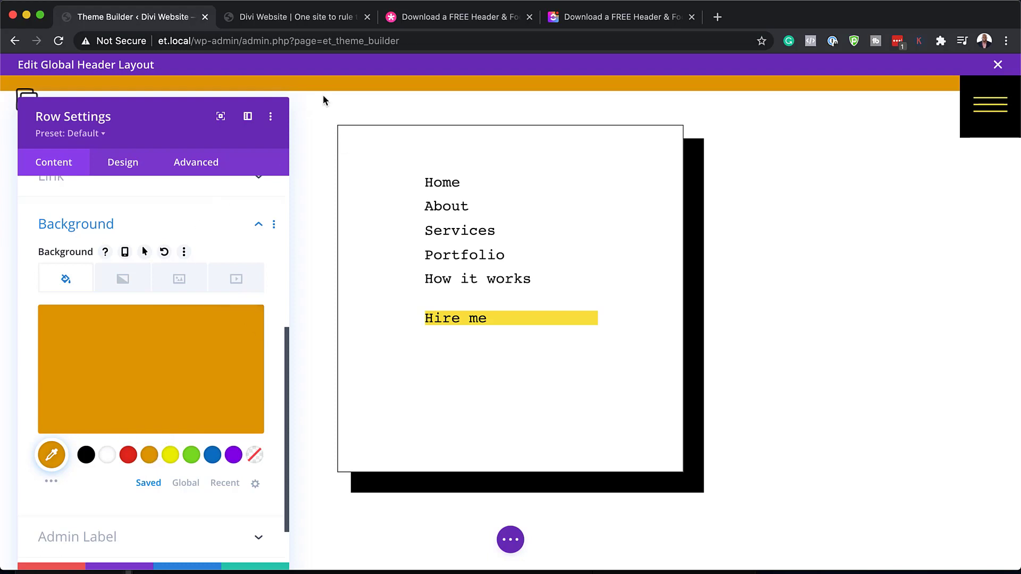
pyautogui.click(108, 459)
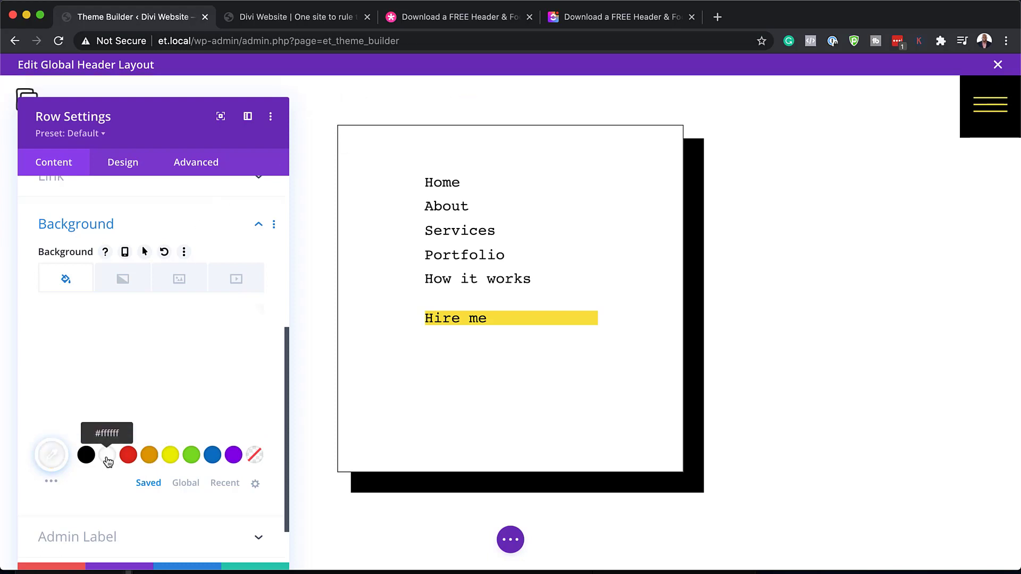
pyautogui.click(69, 568)
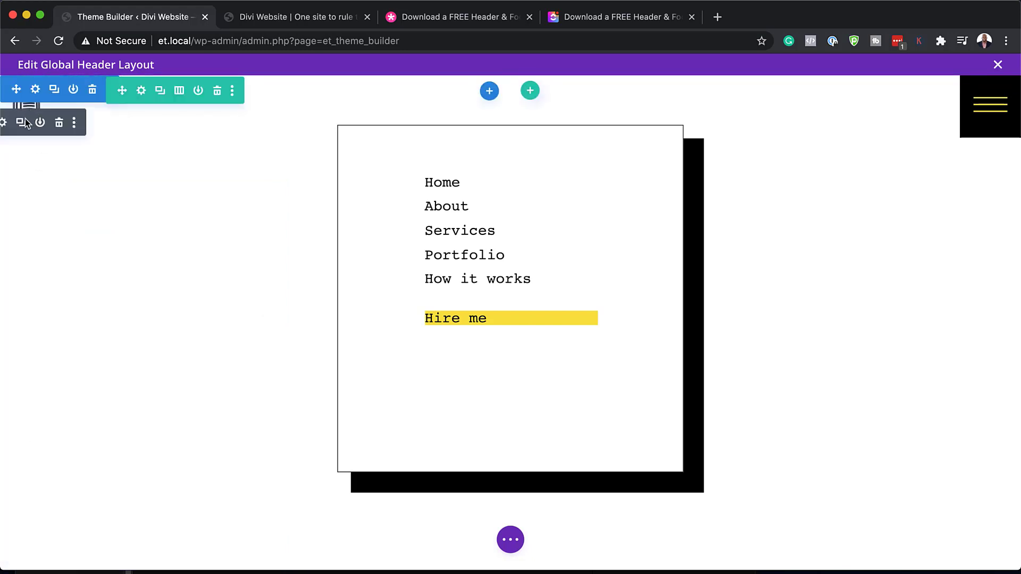
# Inspect the media library and file upload options for replacing the header's logo image, then close its settings without changes
pyautogui.click(6, 124)
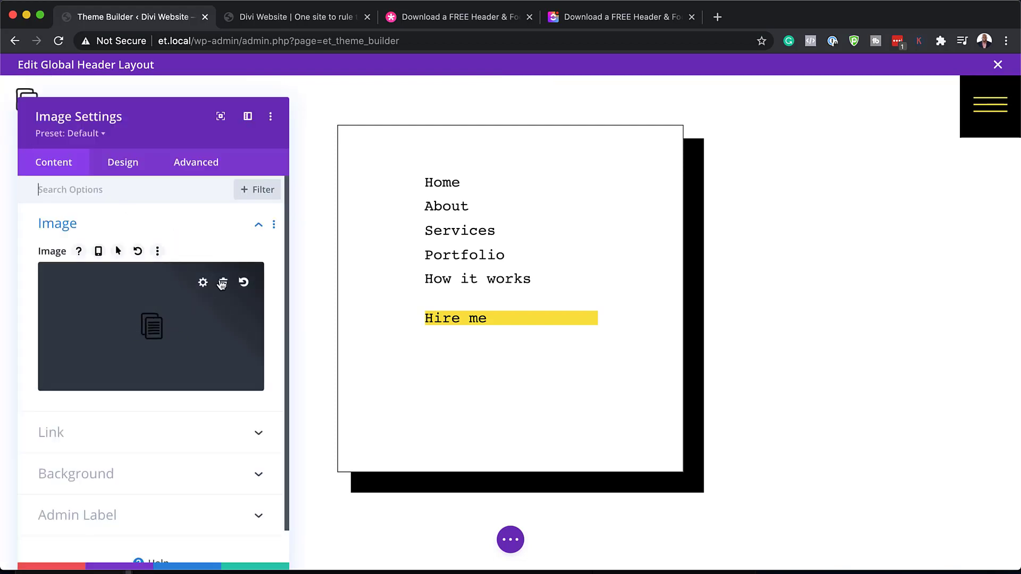
pyautogui.click(165, 316)
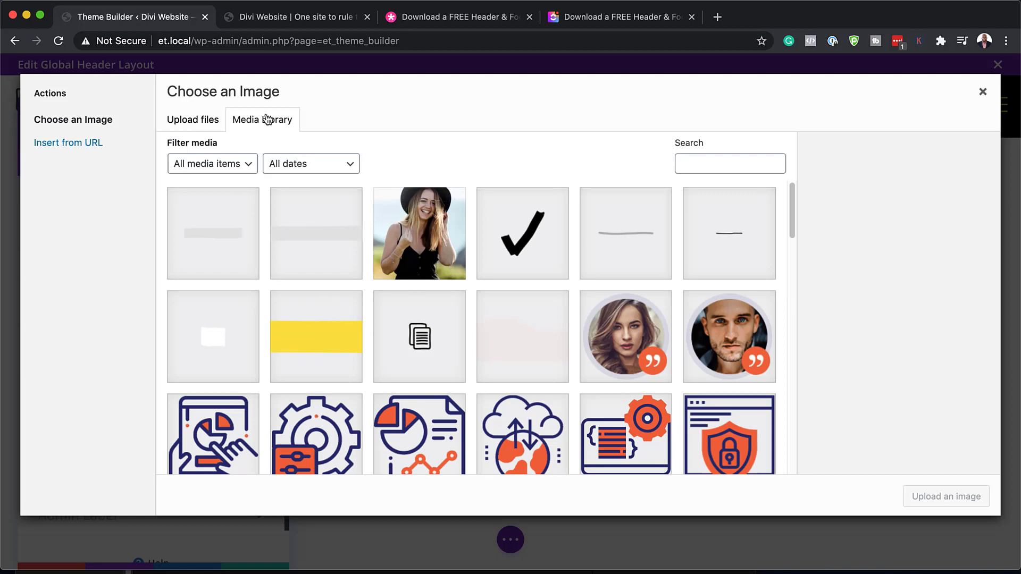
pyautogui.click(199, 122)
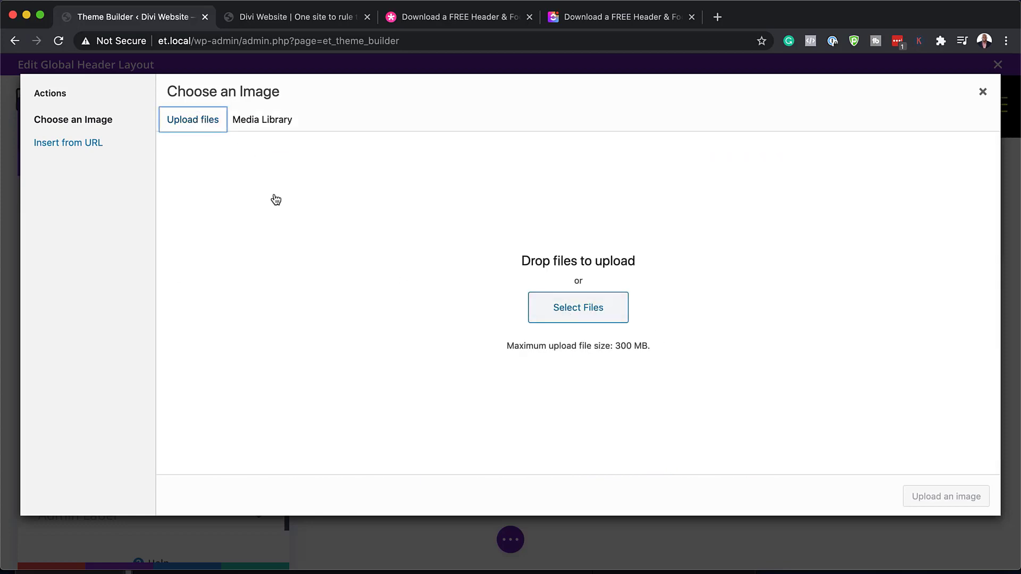
pyautogui.click(983, 92)
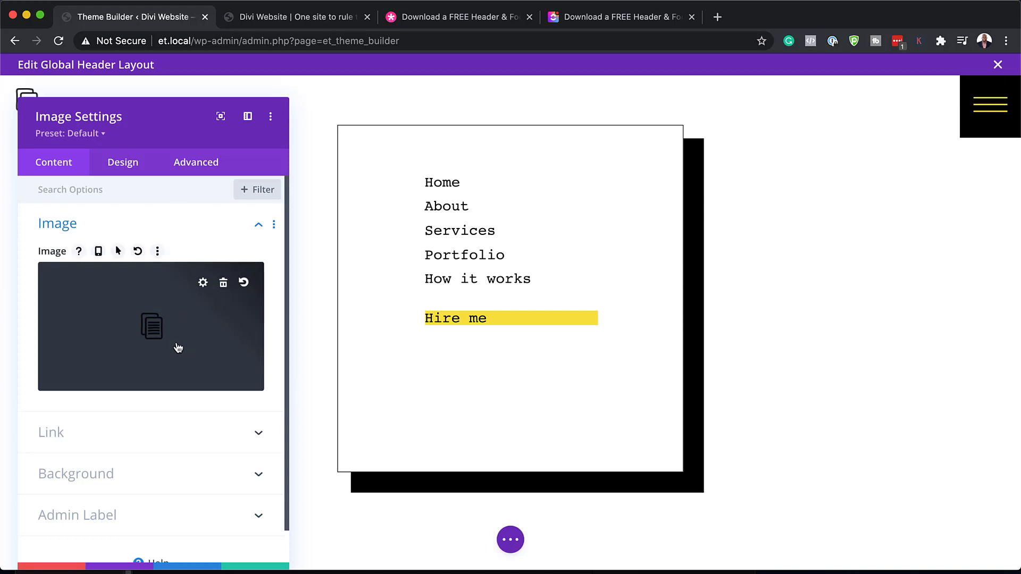
pyautogui.click(66, 567)
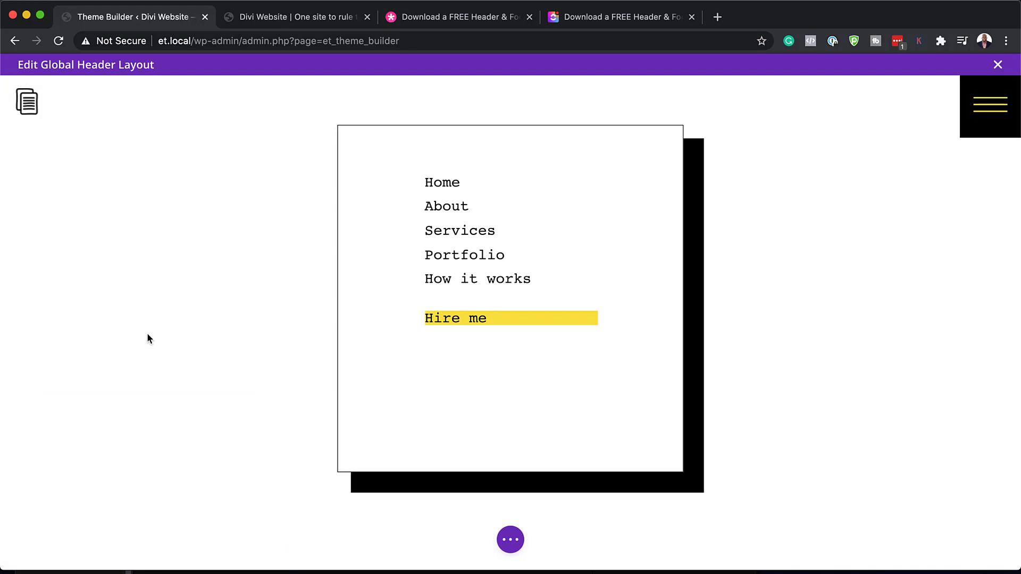
# Exit the global header layout discarding unsaved changes, and open the Global Footer of the default website template for editing
pyautogui.moveTo(337, 257)
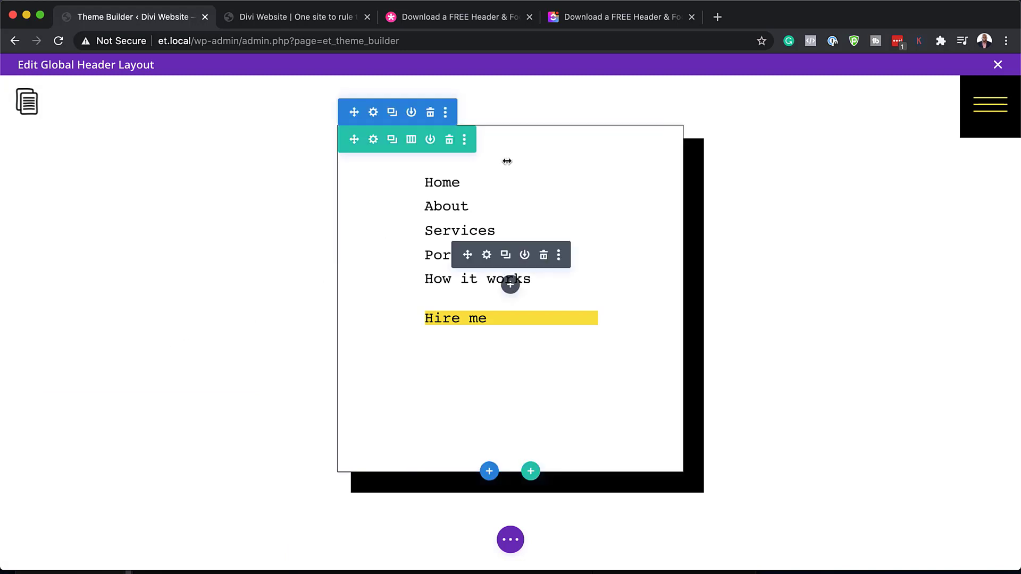
pyautogui.click(998, 64)
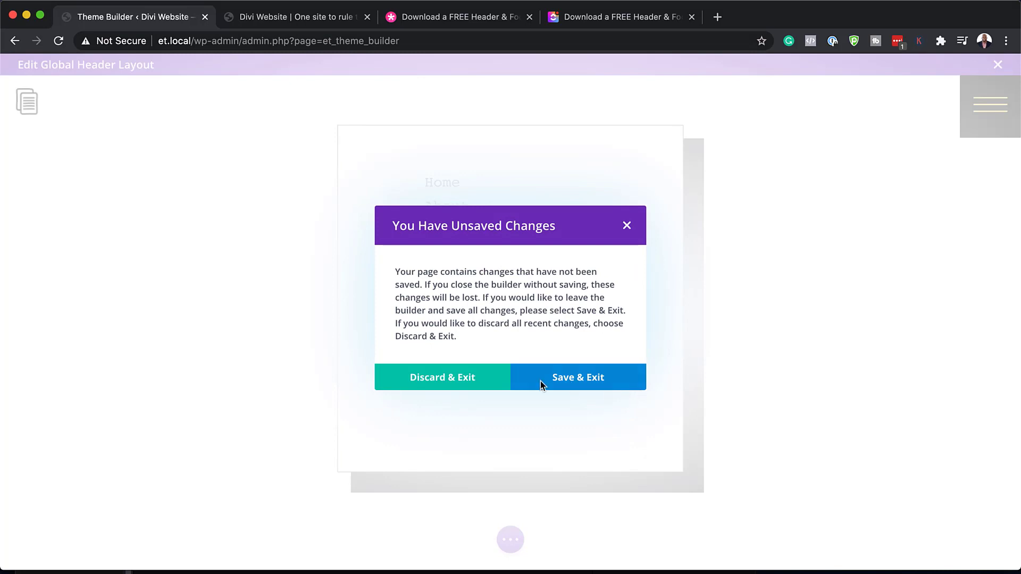
pyautogui.click(453, 378)
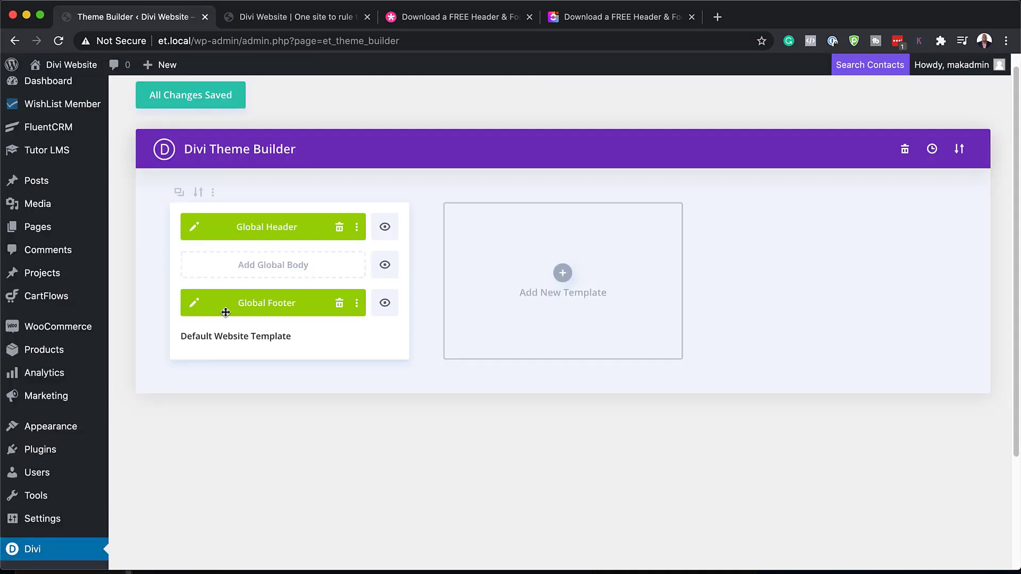
pyautogui.click(194, 304)
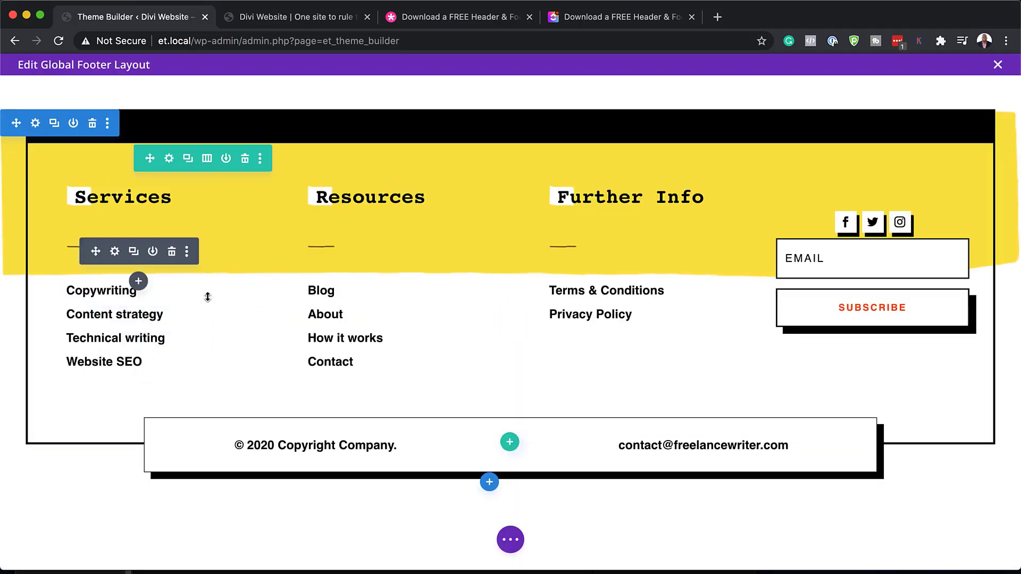
# Remove the yellow brush-stroke background image from the footer section for the desktop view
pyautogui.click(36, 124)
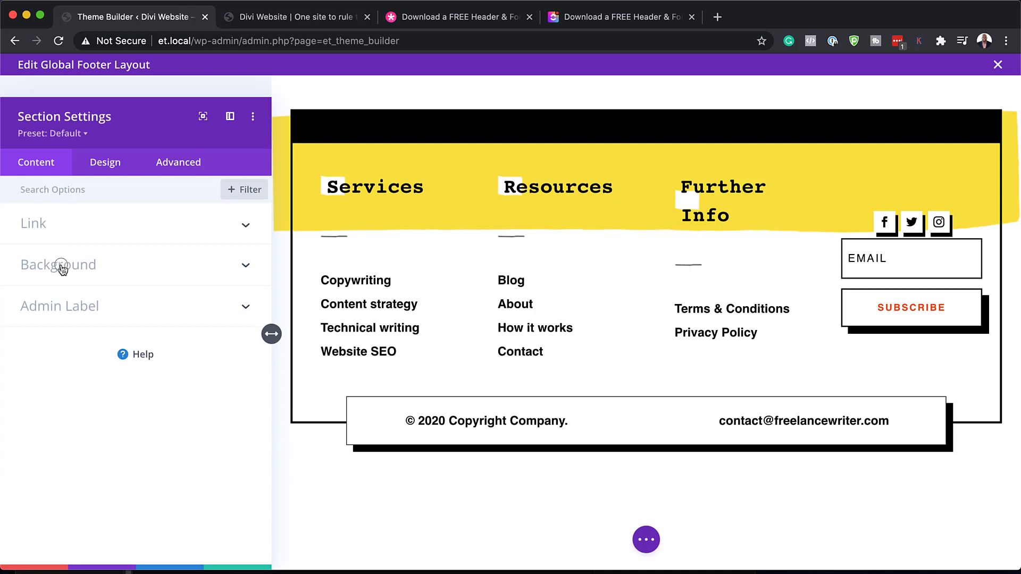
pyautogui.click(62, 267)
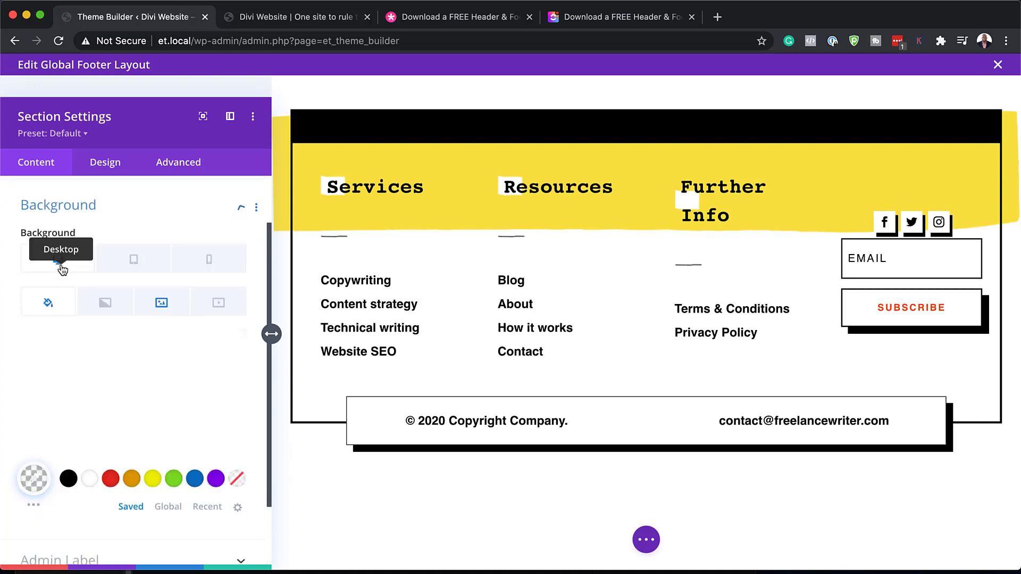
pyautogui.click(88, 296)
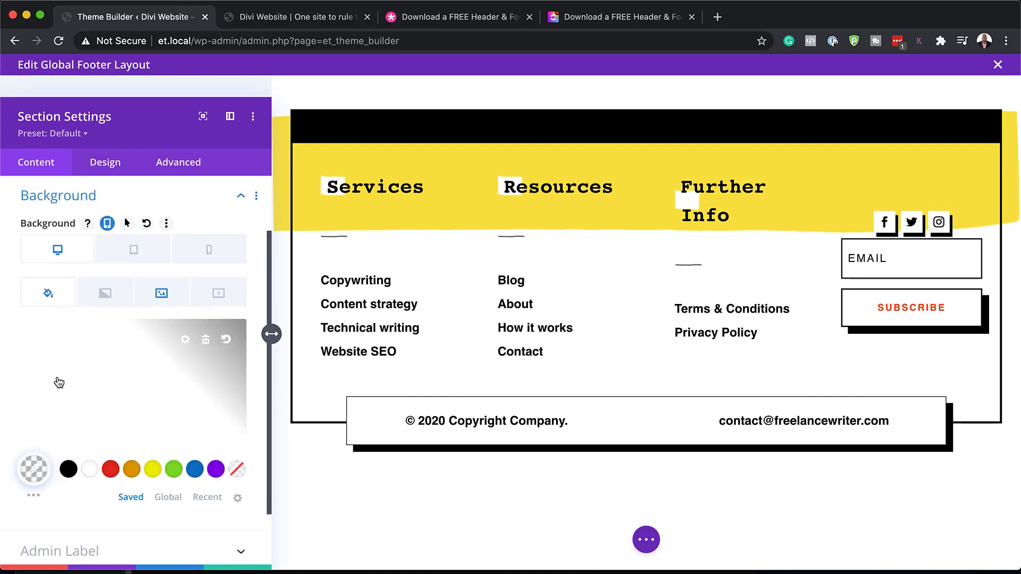
pyautogui.click(165, 299)
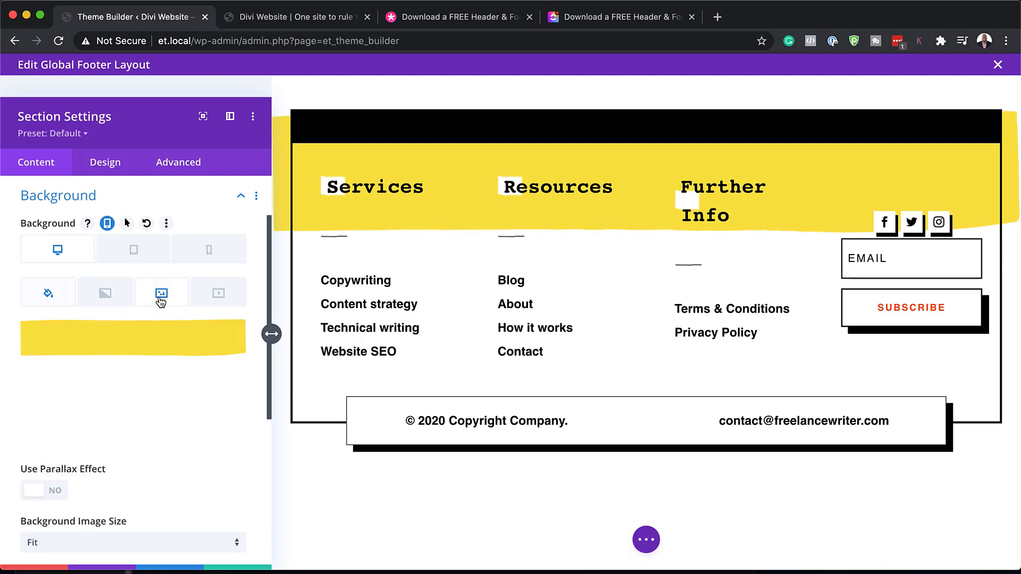
pyautogui.moveTo(225, 353)
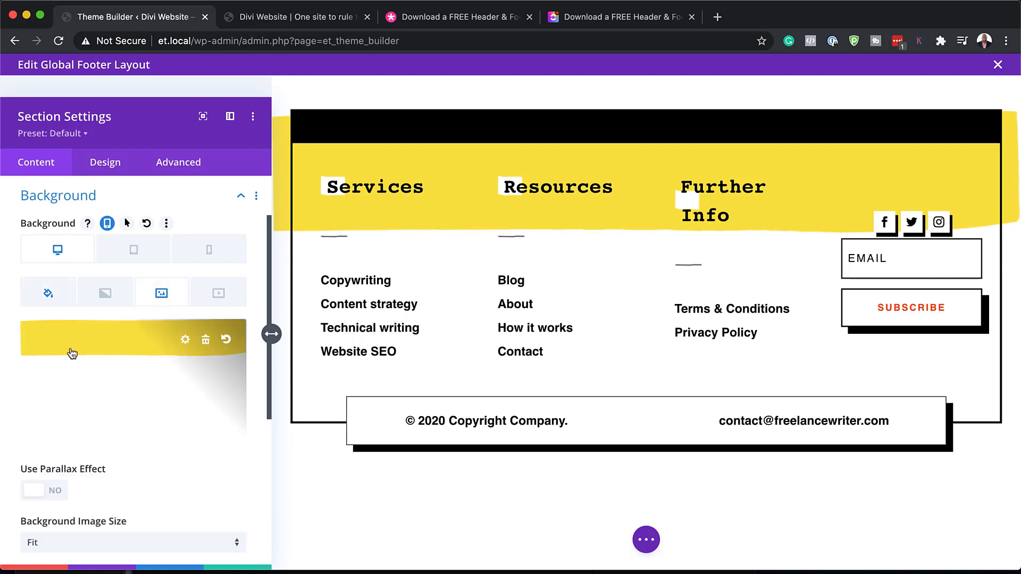
pyautogui.click(207, 341)
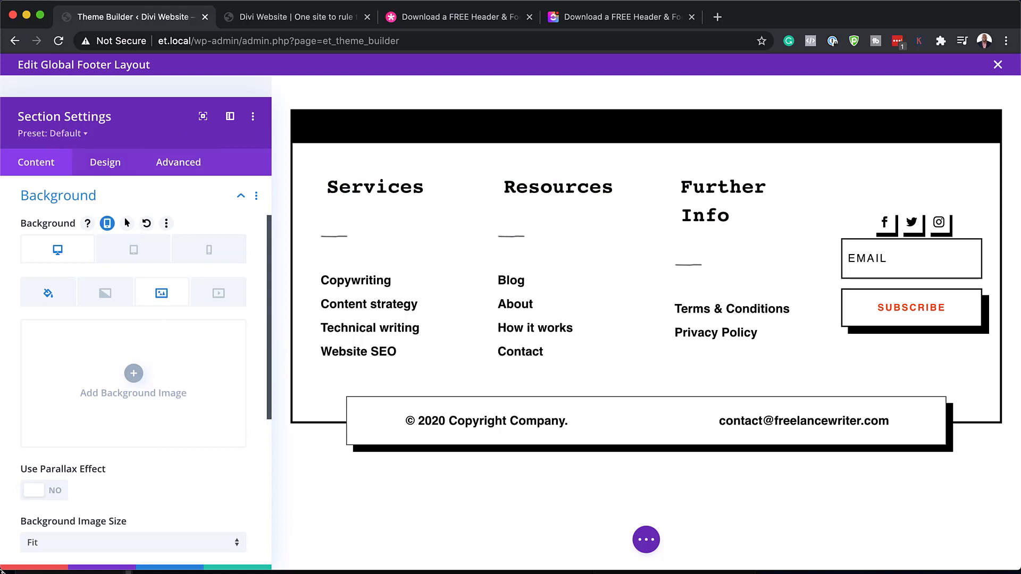
# Discard the background image removal in the footer section's settings
pyautogui.click(32, 568)
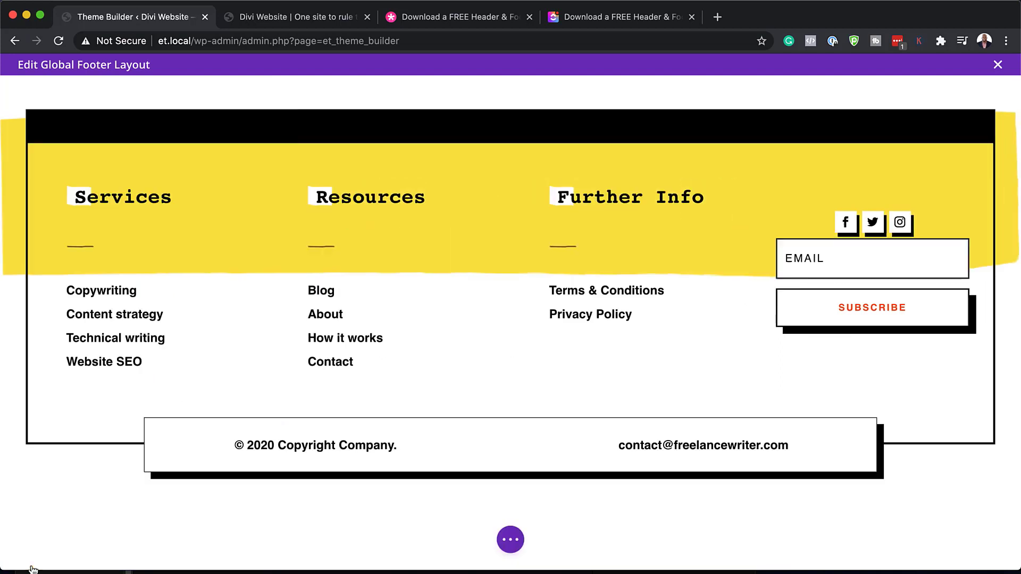
# Try appending "gvhhgghhhjh" to the footer's Services heading, delete the added characters, and discard the text changes
pyautogui.moveTo(113, 206)
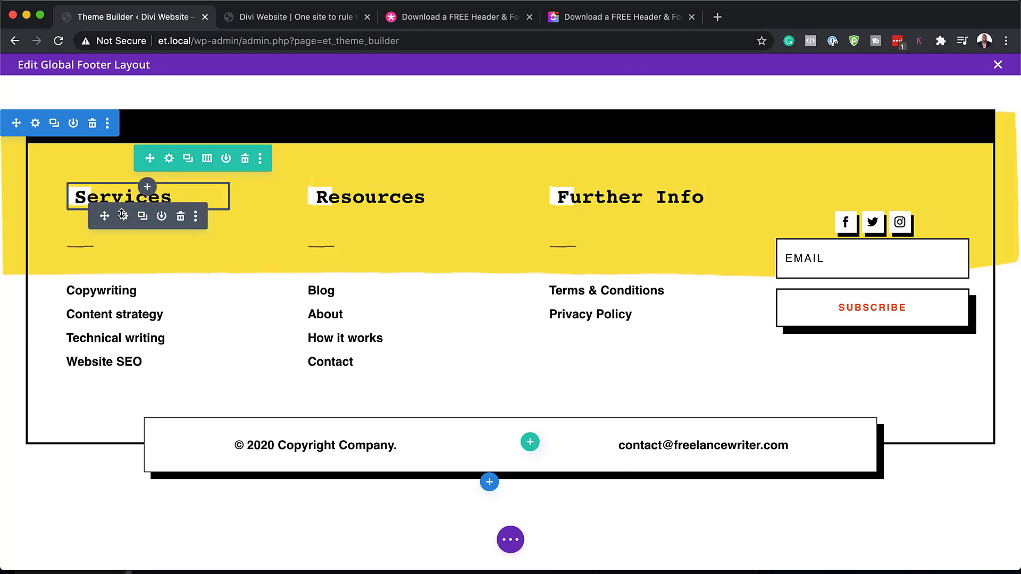
pyautogui.click(123, 219)
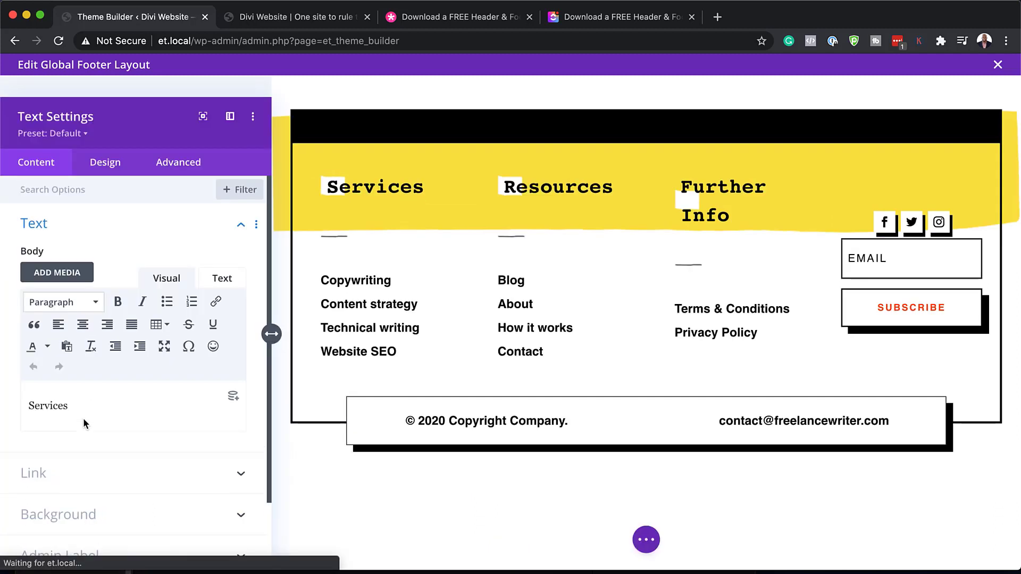
pyautogui.click(71, 407)
pyautogui.moveTo(71, 408); pyautogui.dragTo(3, 406)
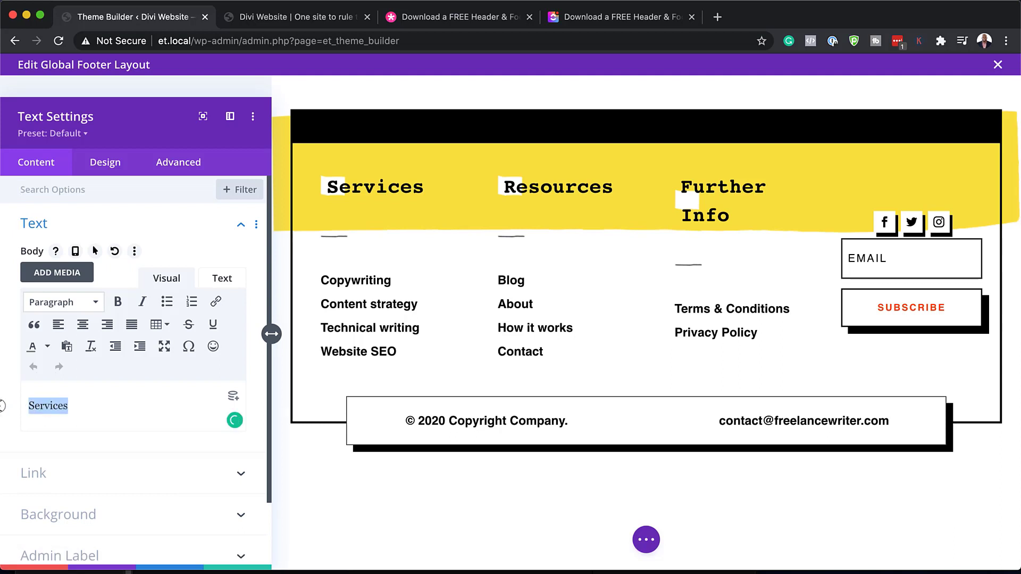
pyautogui.click(81, 408)
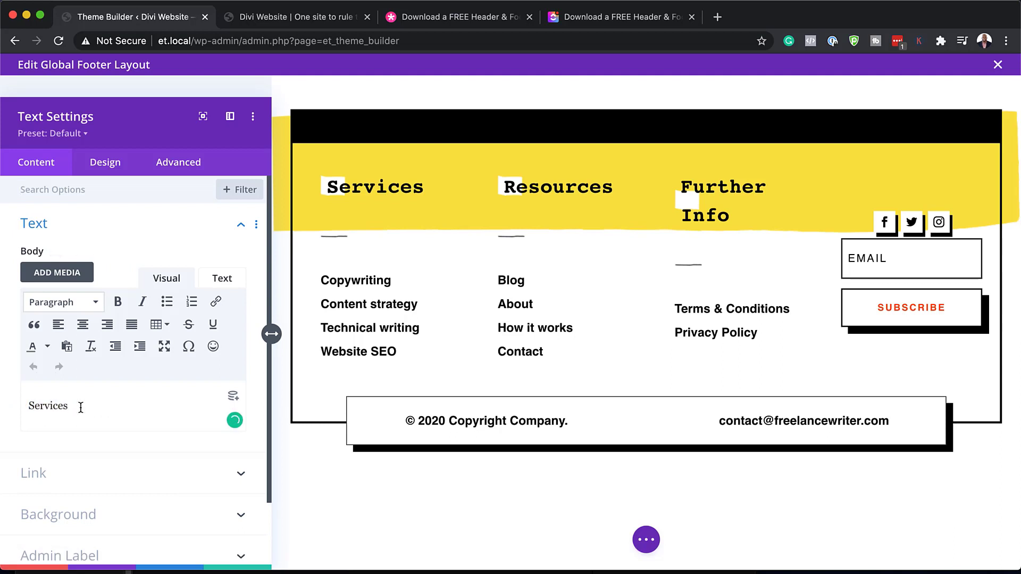
pyautogui.write('gvhhggh')
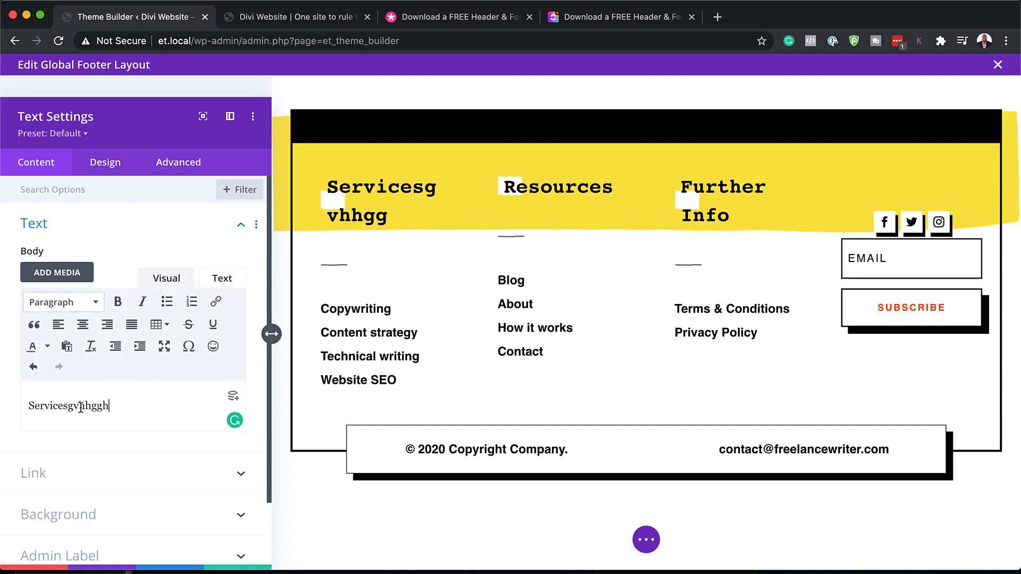
pyautogui.write('hhjh')
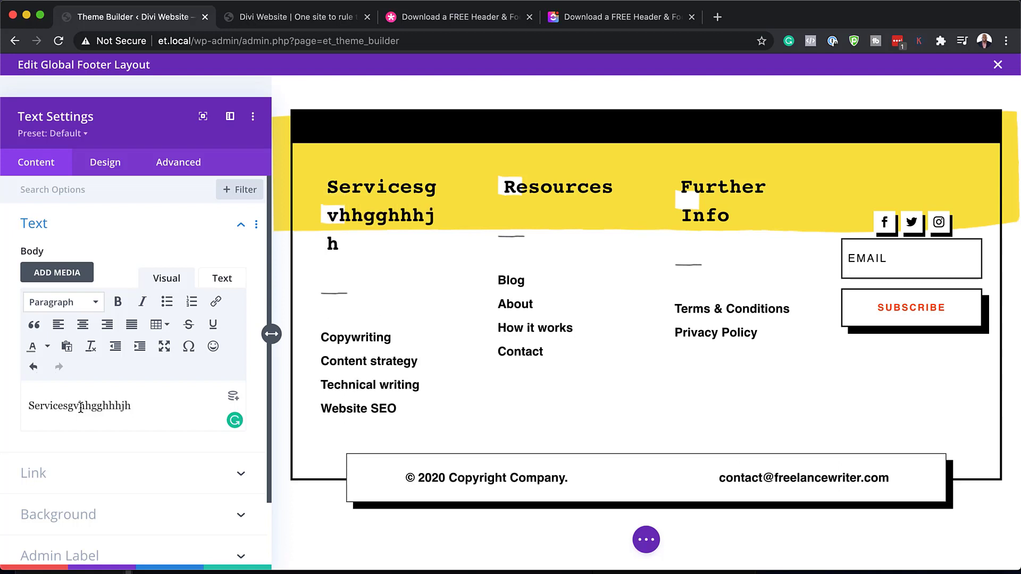
pyautogui.moveTo(74, 404); pyautogui.dragTo(156, 420)
pyautogui.press('BackSpace')
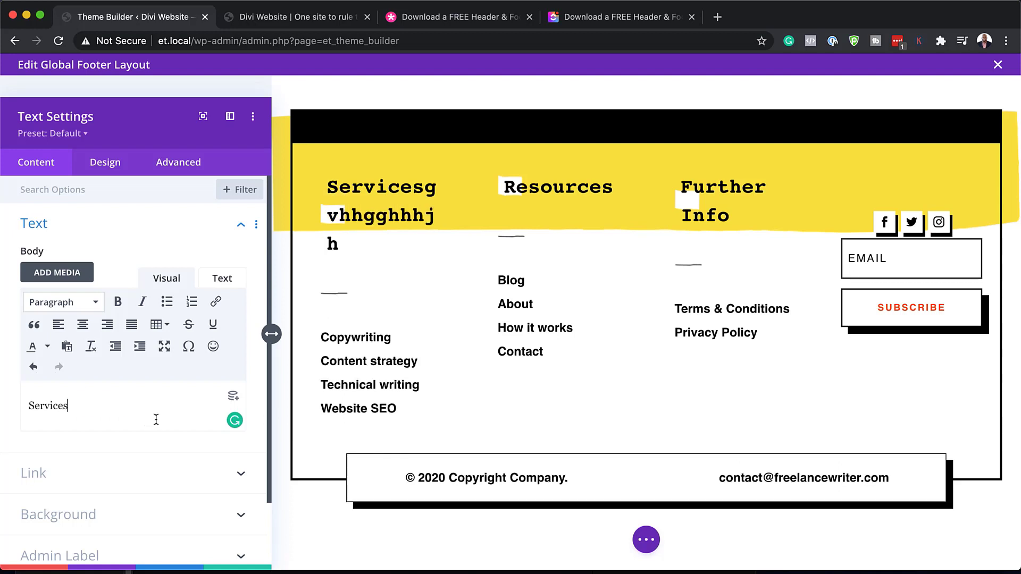
pyautogui.click(43, 568)
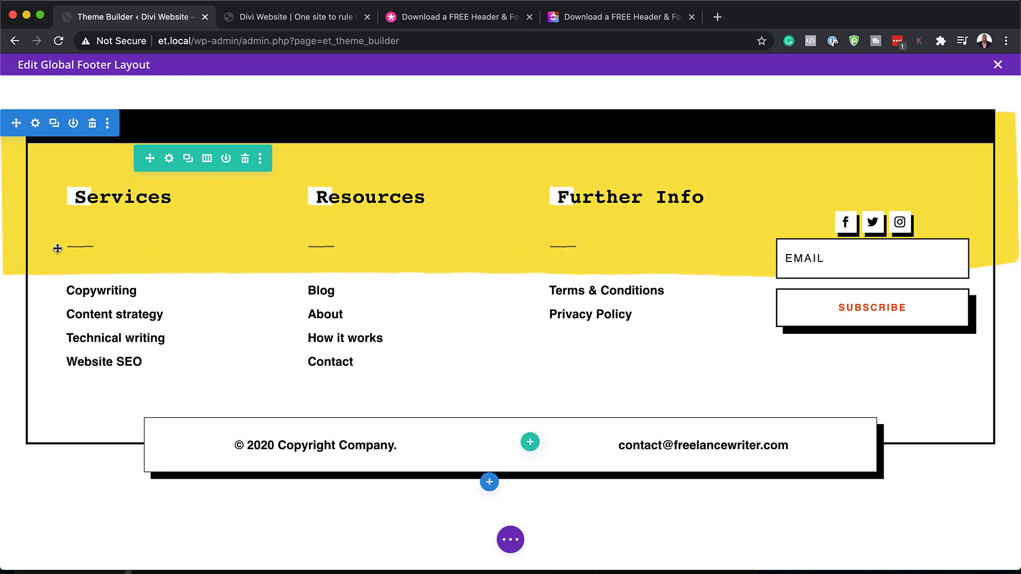
# Try removing the small divider line image under the Services heading, then discard the image changes
pyautogui.click(115, 252)
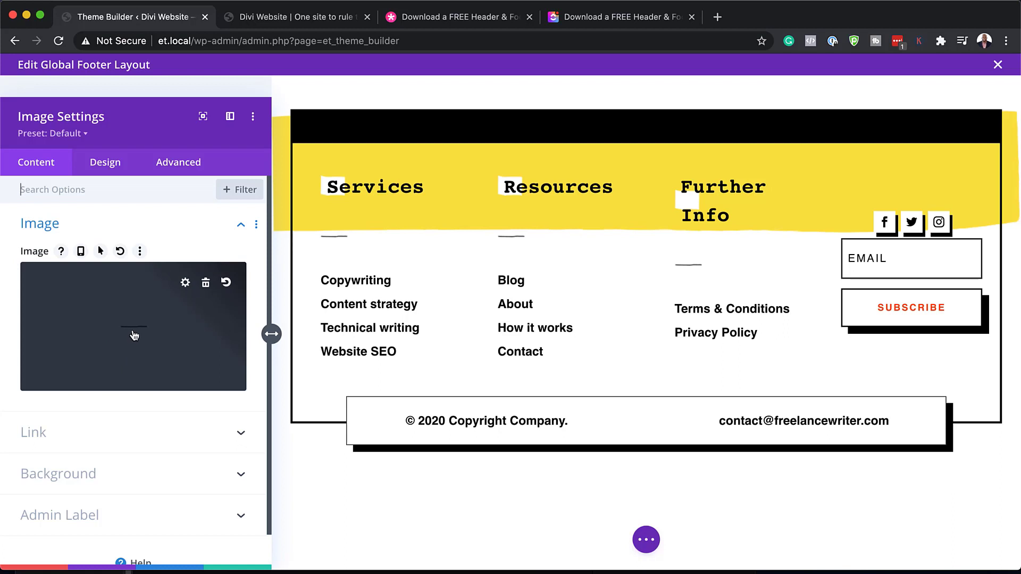
pyautogui.click(207, 285)
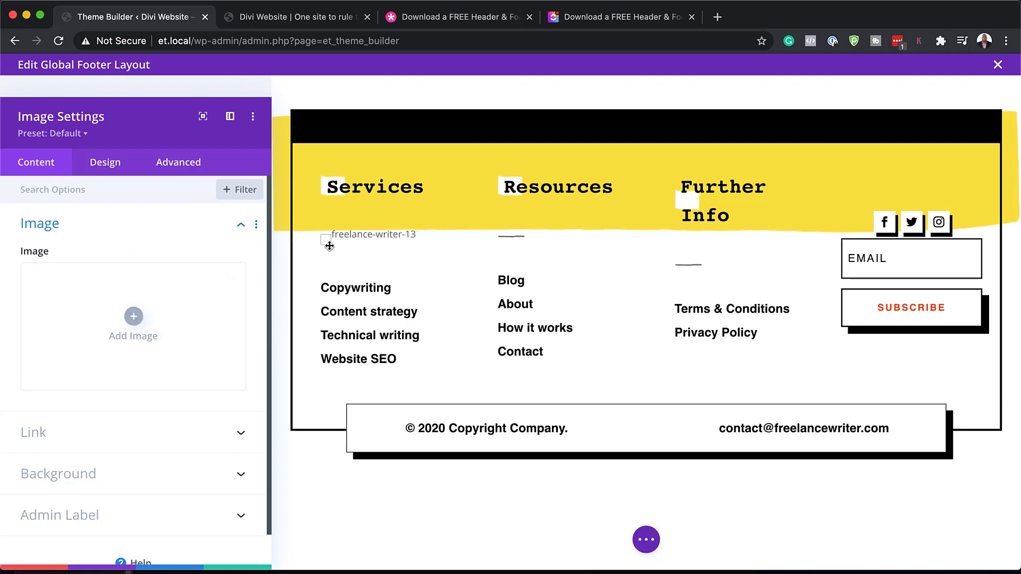
pyautogui.click(30, 569)
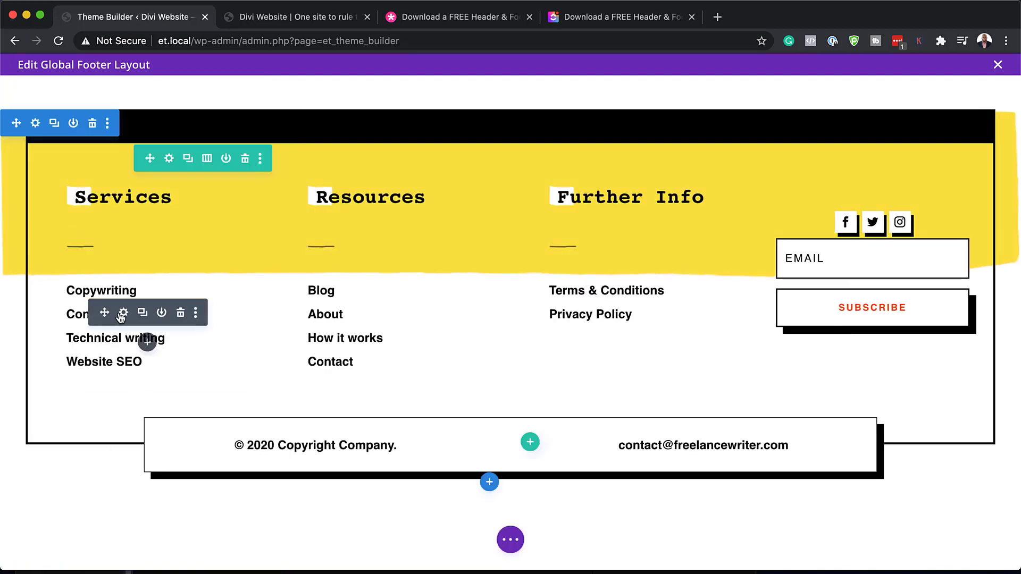
# Inspect the body text and module link URL options of the Copywriting footer item, then close its settings without changes
pyautogui.moveTo(110, 294)
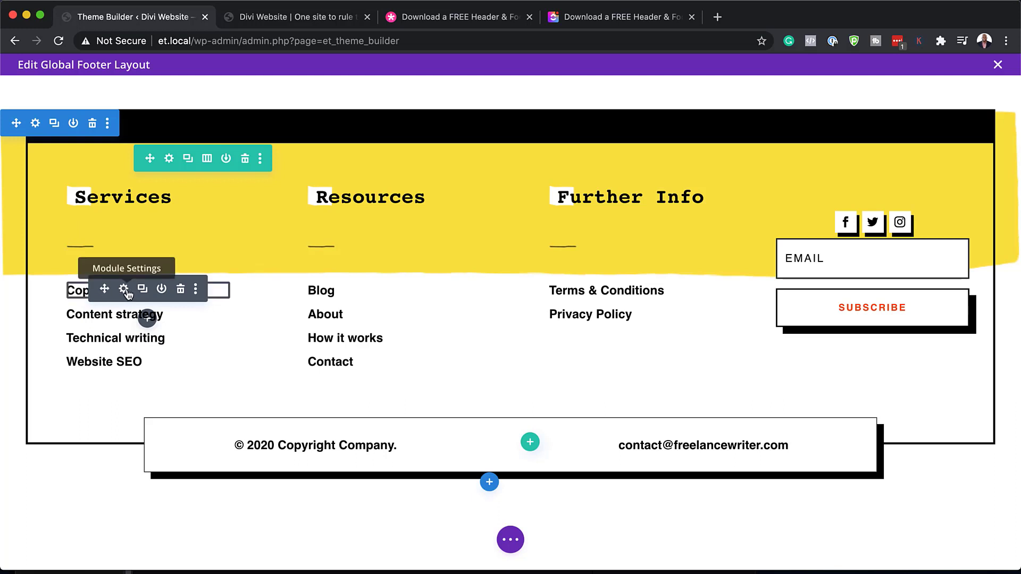
pyautogui.click(125, 290)
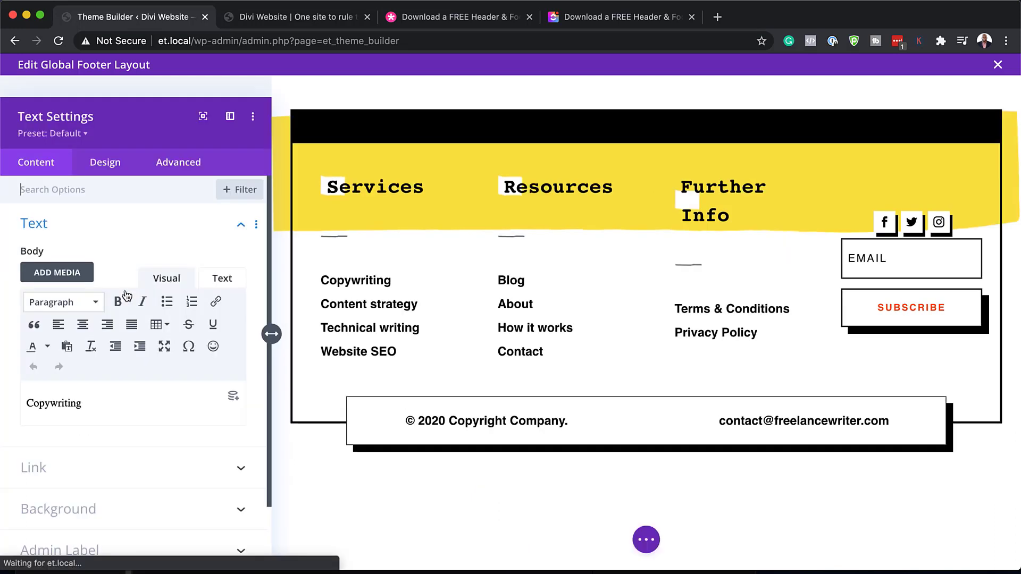
pyautogui.scroll(-2, 134, 441)
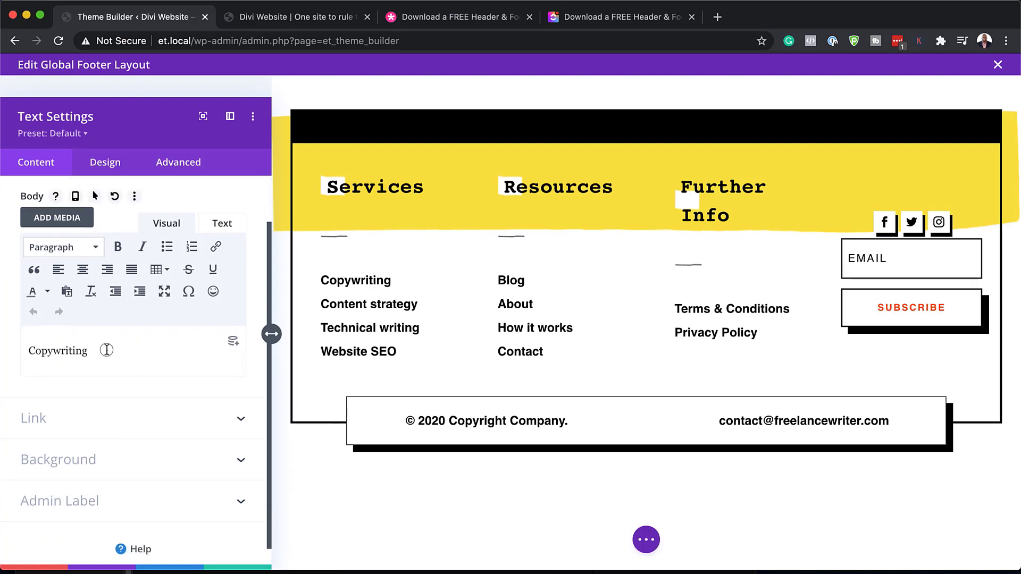
pyautogui.moveTo(105, 350); pyautogui.dragTo(19, 344)
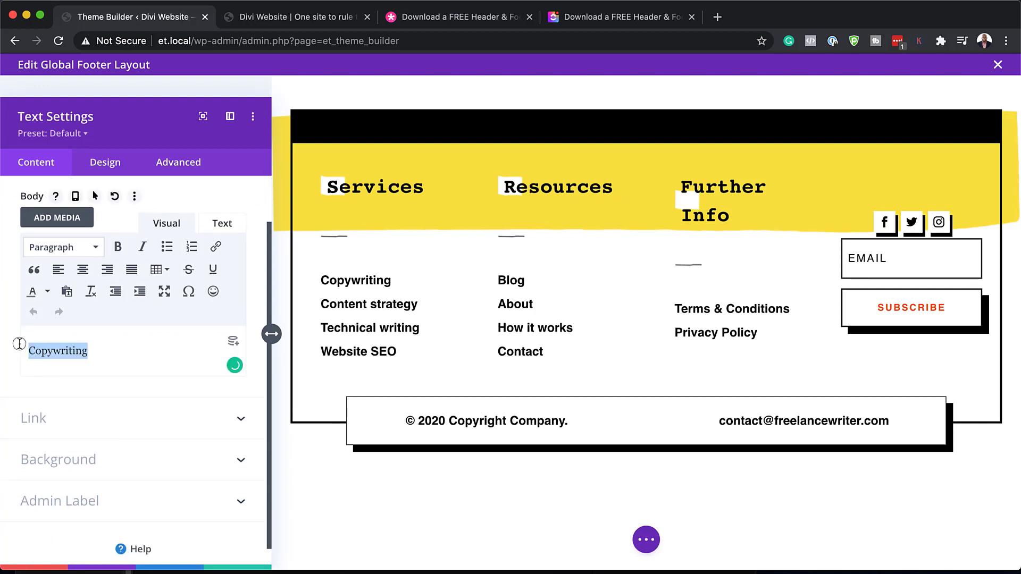
pyautogui.click(50, 418)
pyautogui.click(46, 323)
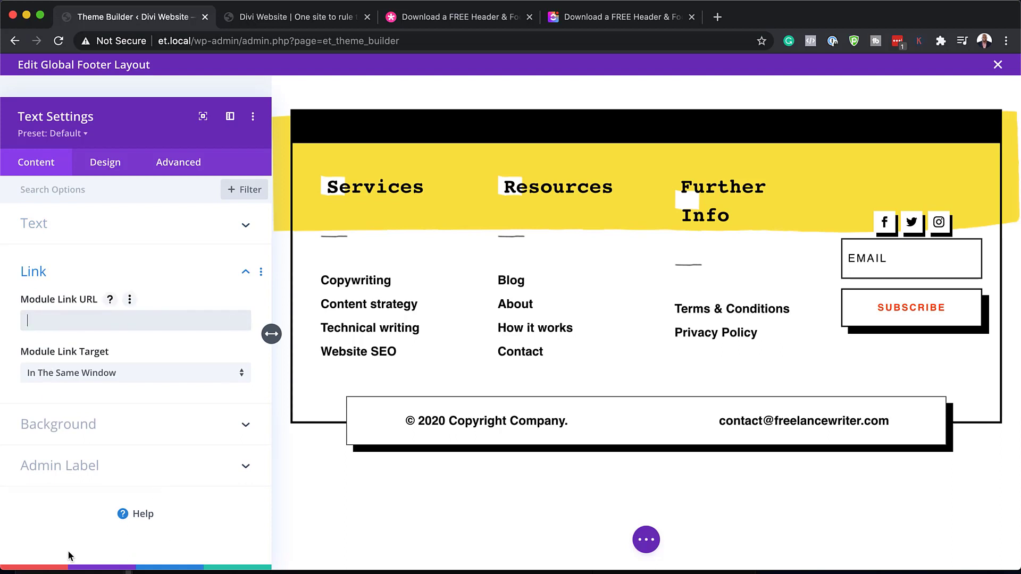
pyautogui.click(59, 568)
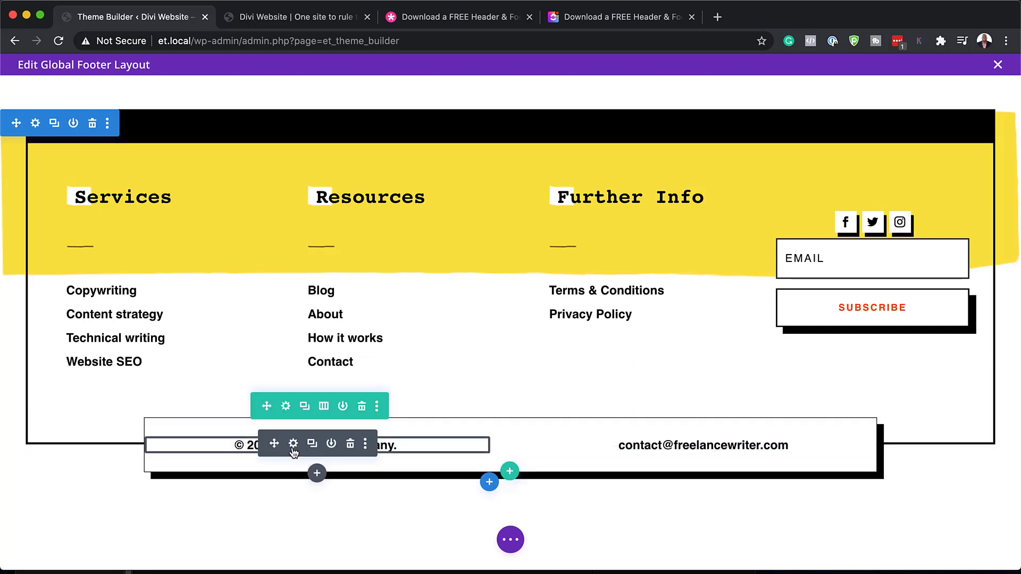
# Try replacing "Company" with "Mak designs" in the footer's copyright text, then discard the change
pyautogui.click(293, 443)
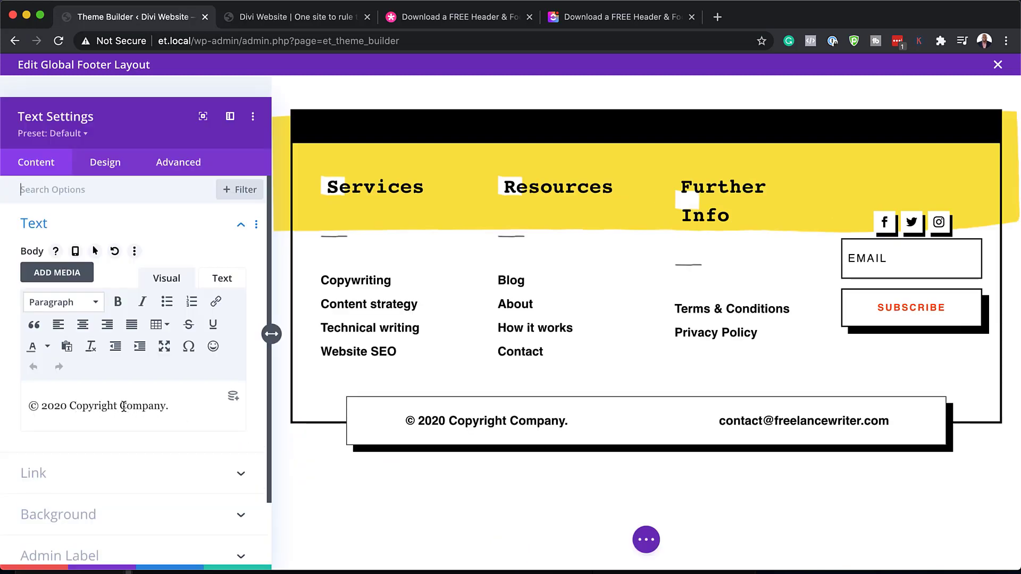
pyautogui.moveTo(119, 406); pyautogui.dragTo(161, 414)
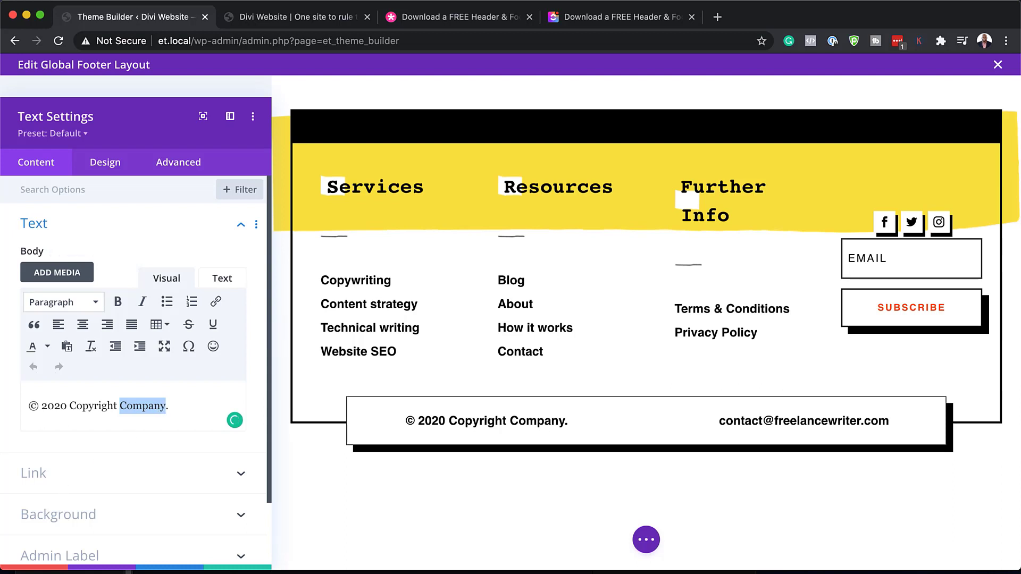
pyautogui.write('Mak designs')
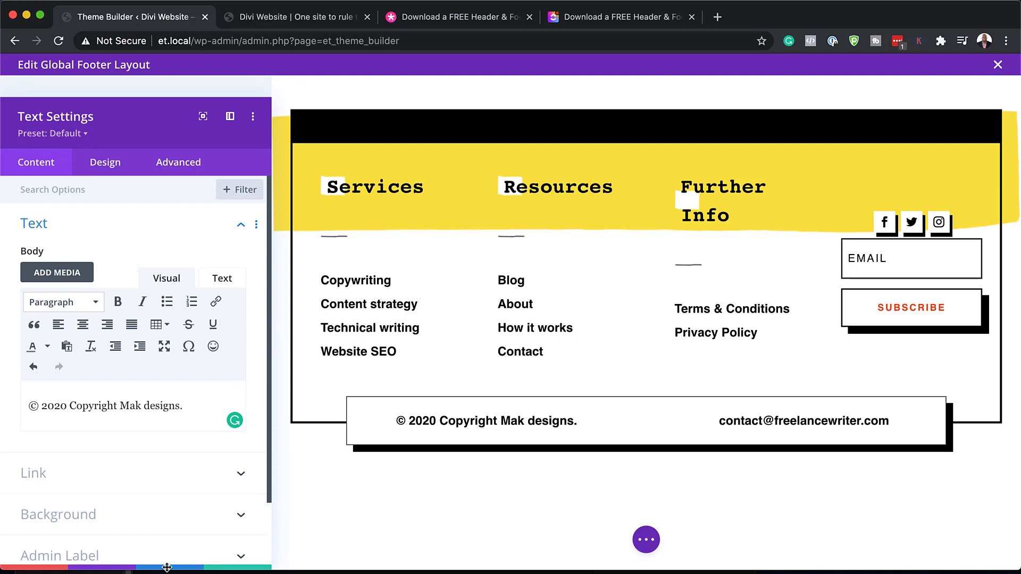
pyautogui.click(56, 568)
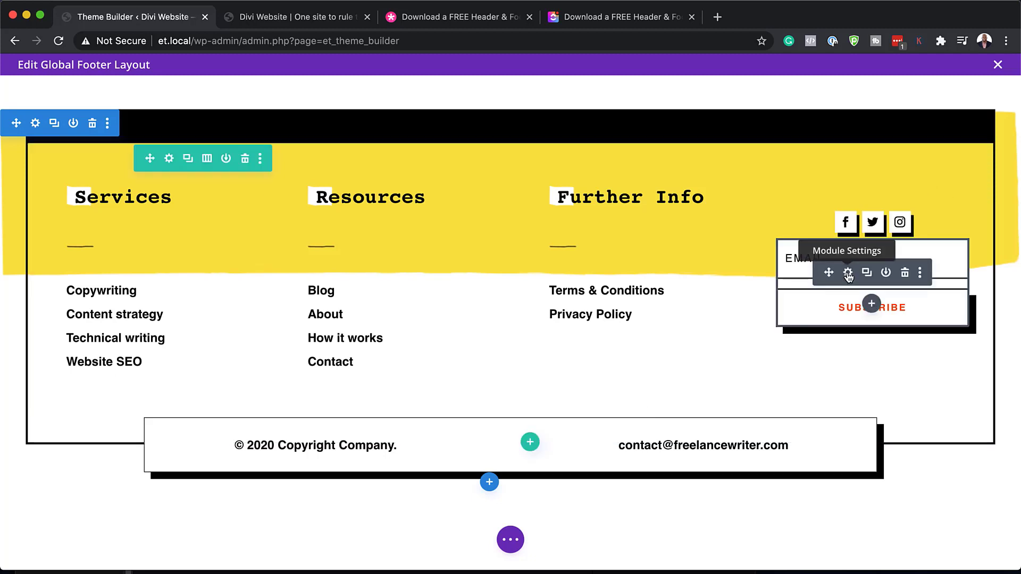
# Examine the footer email opt-in form's Email Account settings and the available service providers, keeping MailChimp selected
pyautogui.click(848, 273)
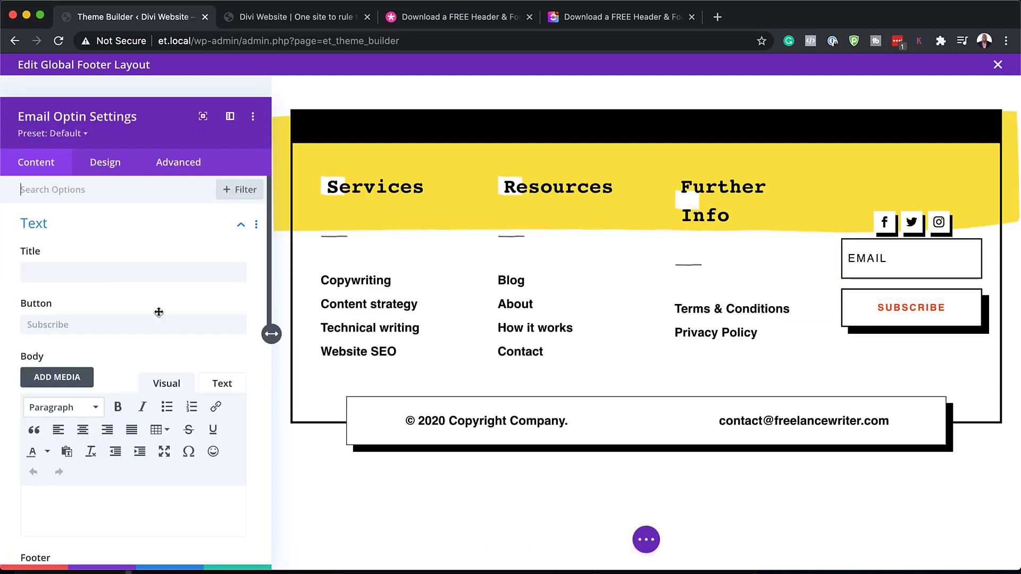
pyautogui.scroll(-5, 190, 368)
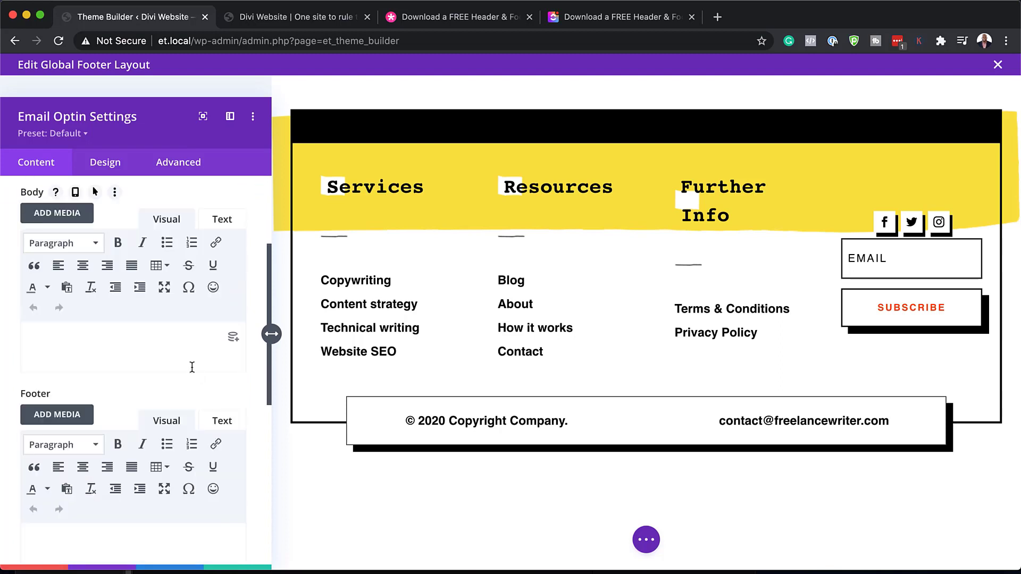
pyautogui.scroll(-2, 192, 367)
pyautogui.click(82, 410)
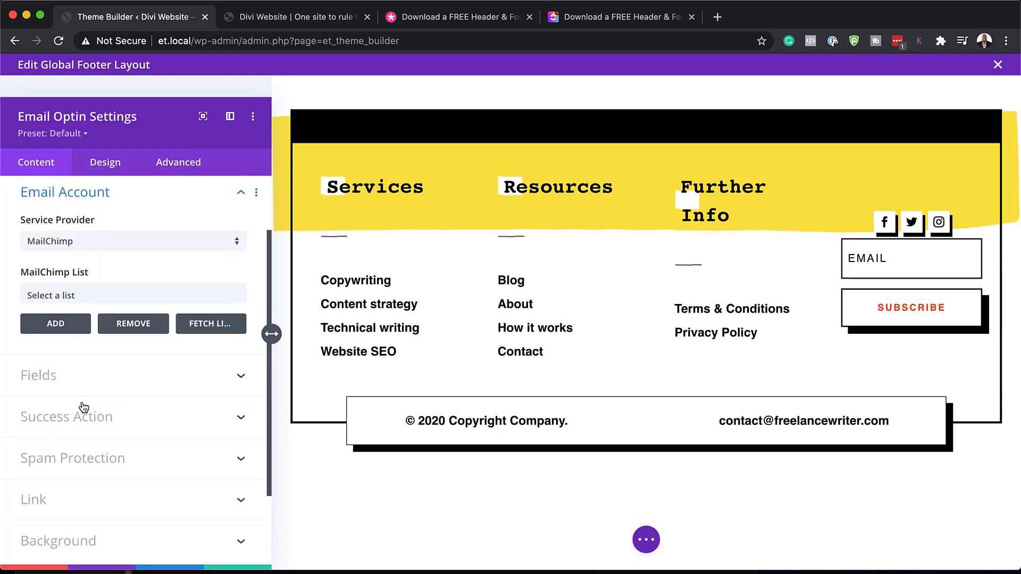
pyautogui.click(88, 243)
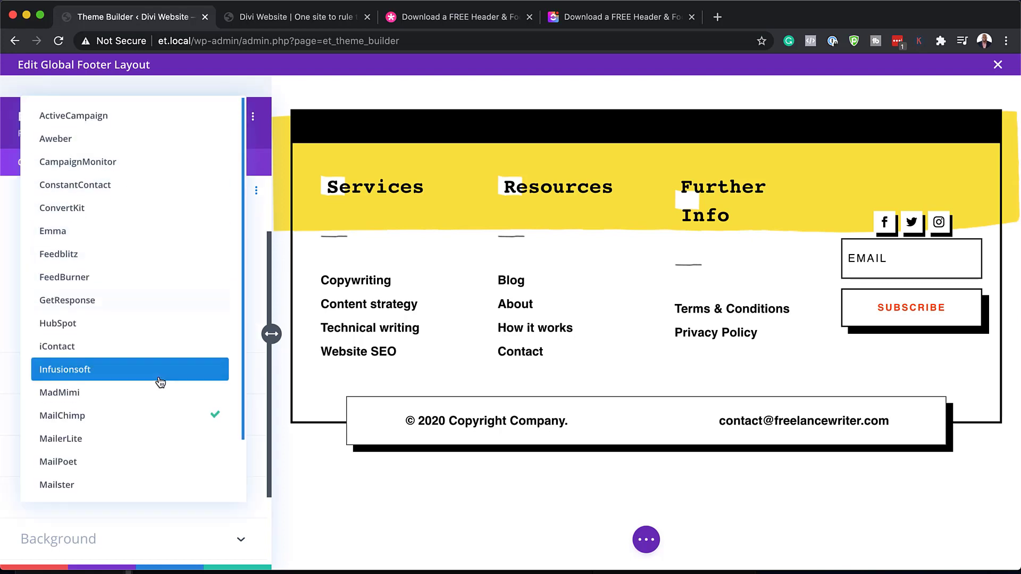
pyautogui.scroll(-3, 160, 381)
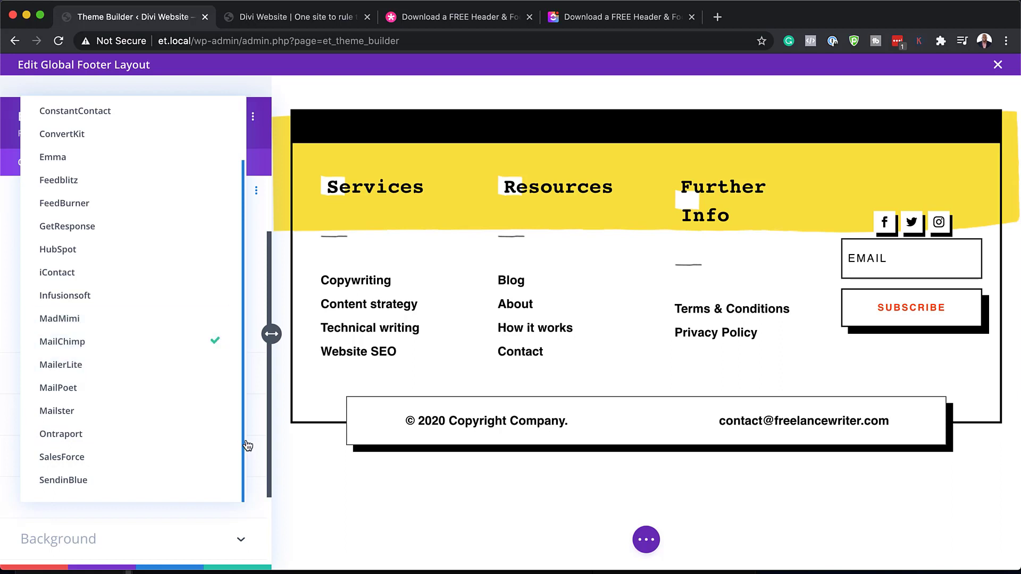
pyautogui.click(271, 421)
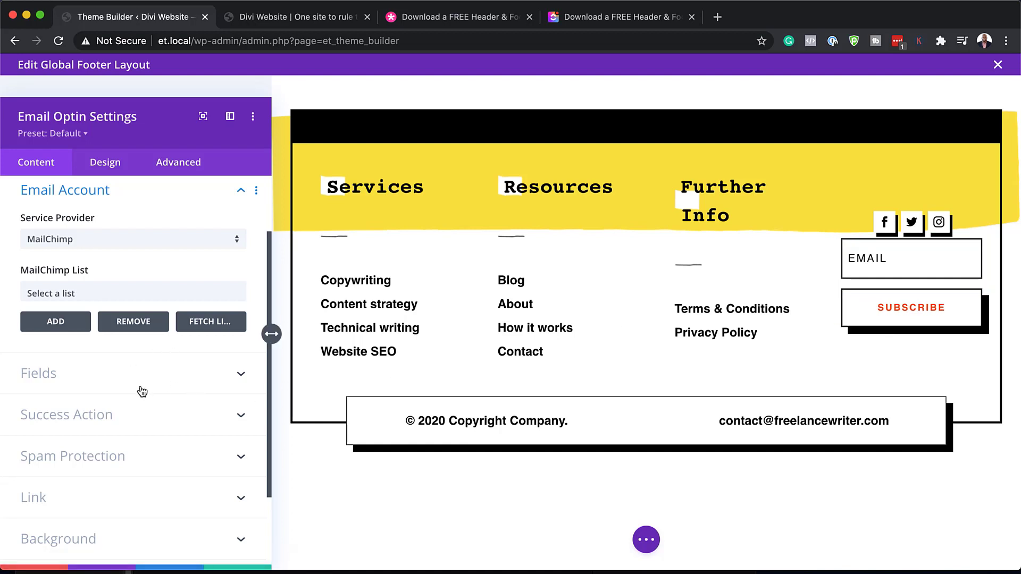
# Try setting the email opt-in's success action to redirect to a custom URL, review its redirect options, and discard the changes
pyautogui.click(120, 420)
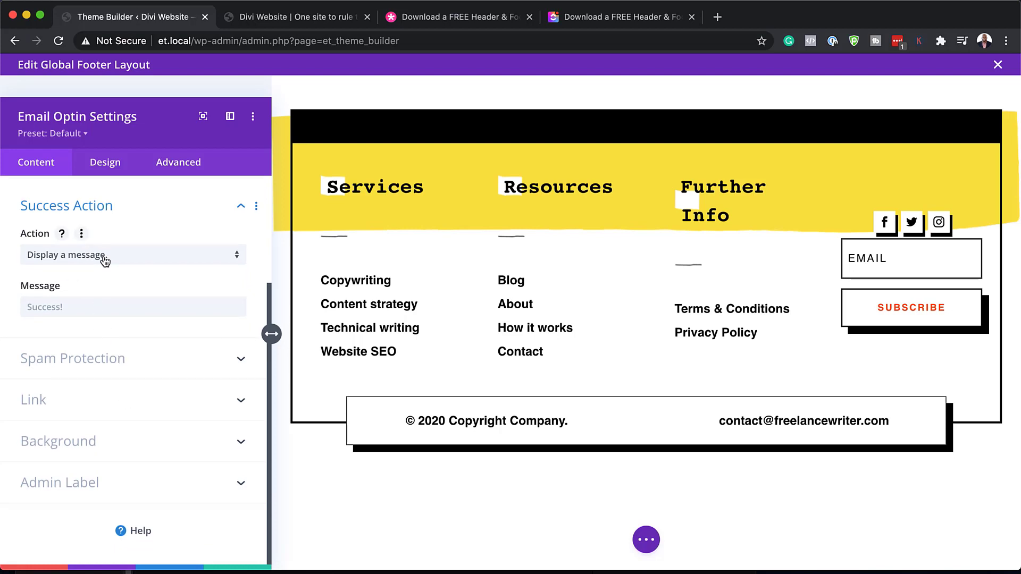
pyautogui.click(53, 307)
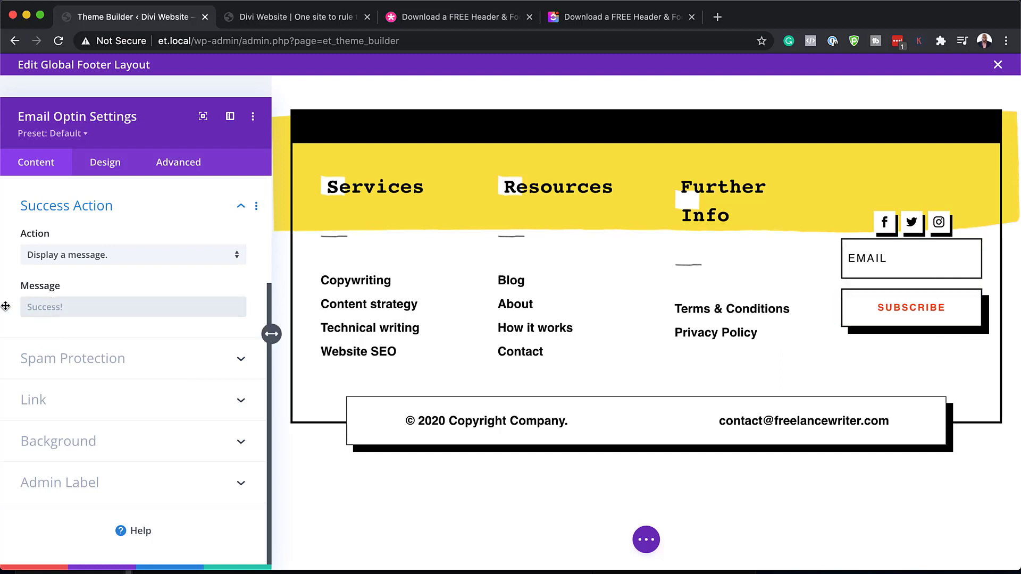
pyautogui.click(103, 258)
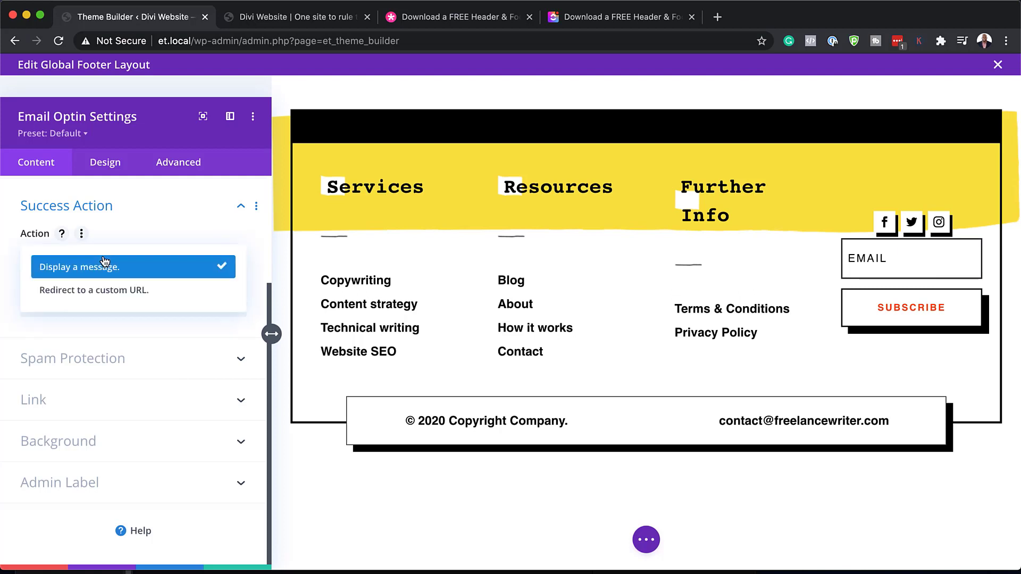
pyautogui.click(114, 296)
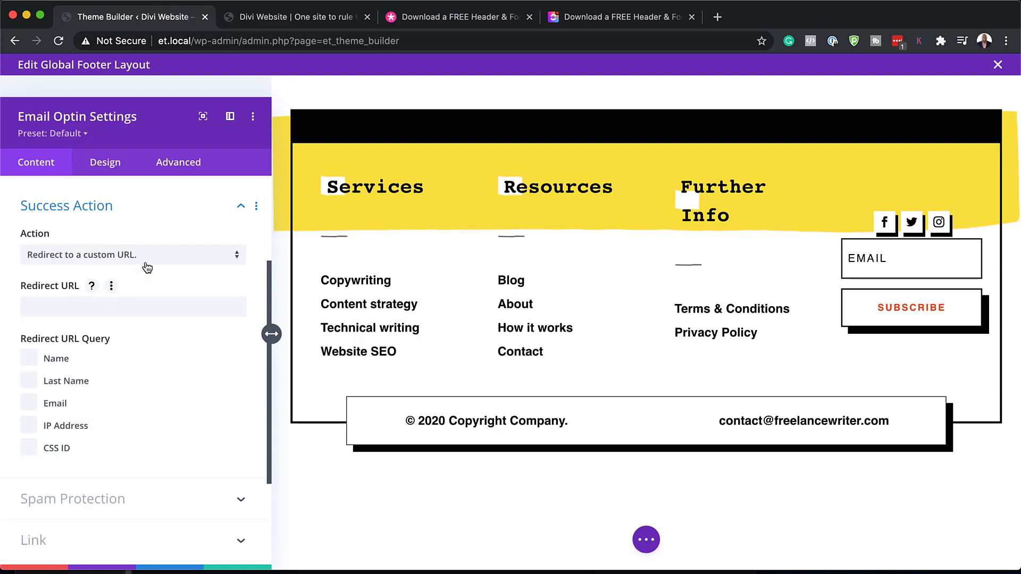
pyautogui.click(43, 312)
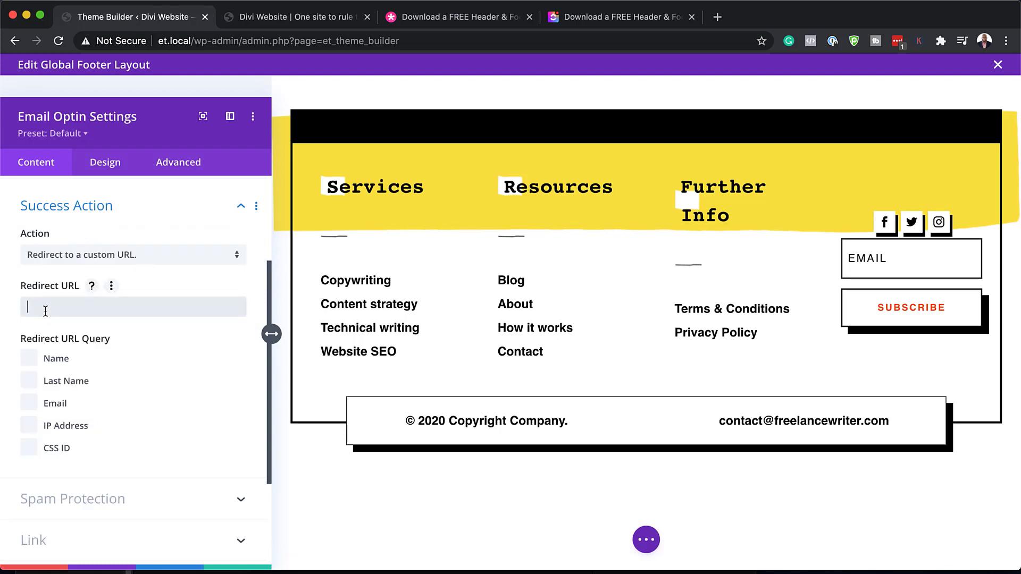
pyautogui.scroll(-5, 146, 343)
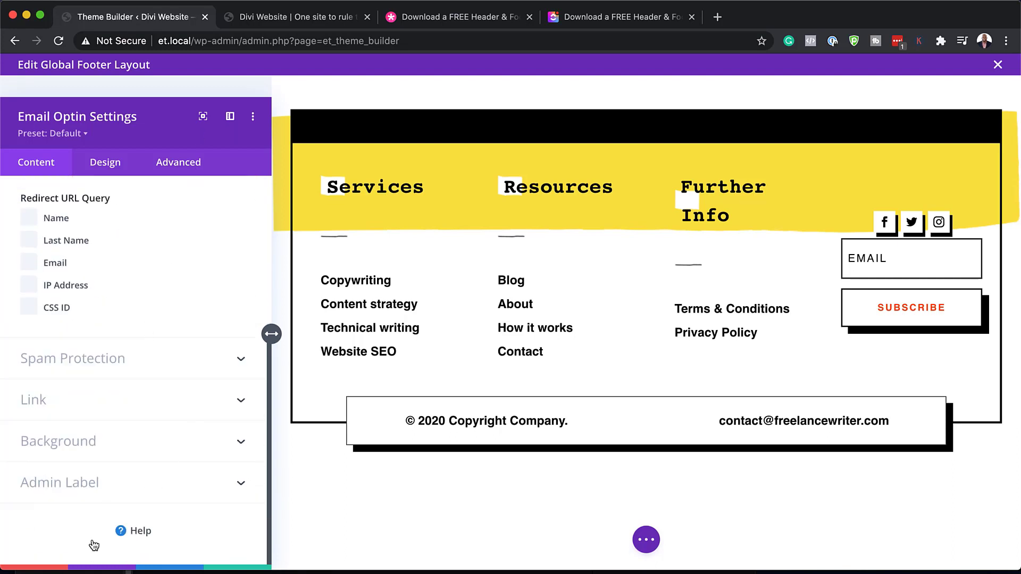
pyautogui.click(61, 568)
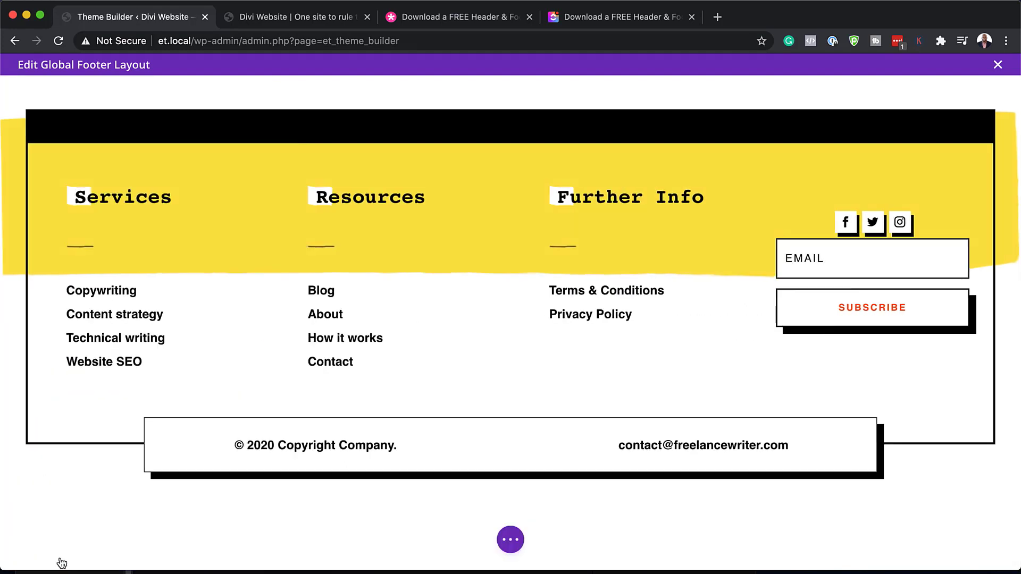
# Exit the global footer layout editor, discarding the unsaved changes, and return to the Divi Theme Builder template overview
pyautogui.click(998, 65)
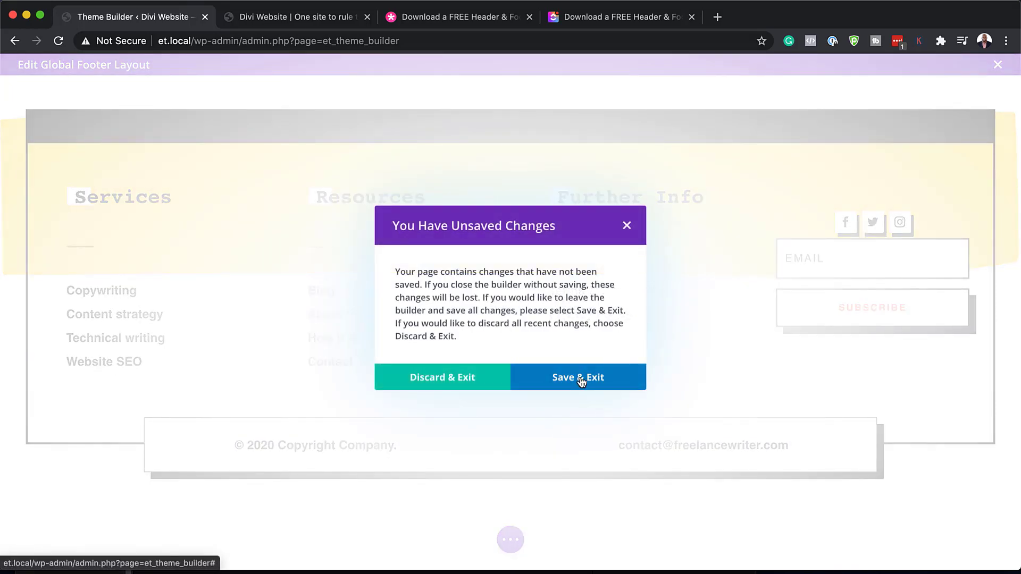
pyautogui.click(446, 379)
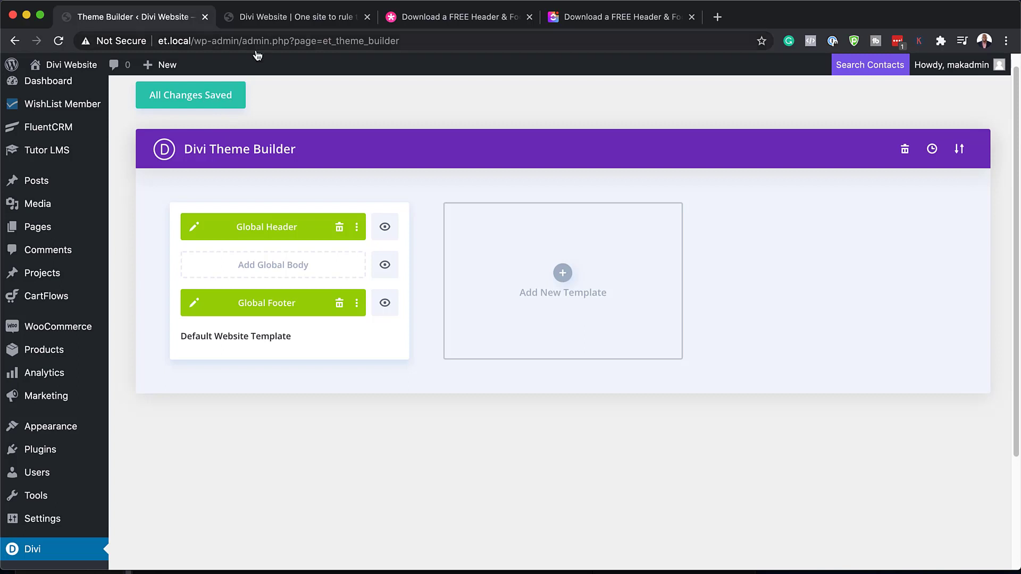
pyautogui.click(184, 100)
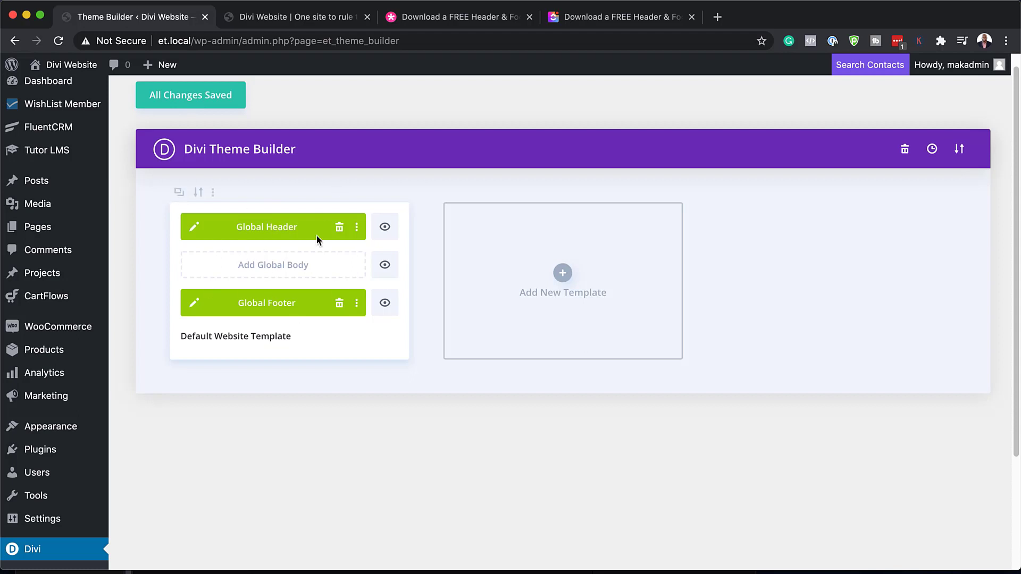
# Review the live home page from the hero section through the service cards, checking how the page displays with the site-wide header
pyautogui.click(310, 20)
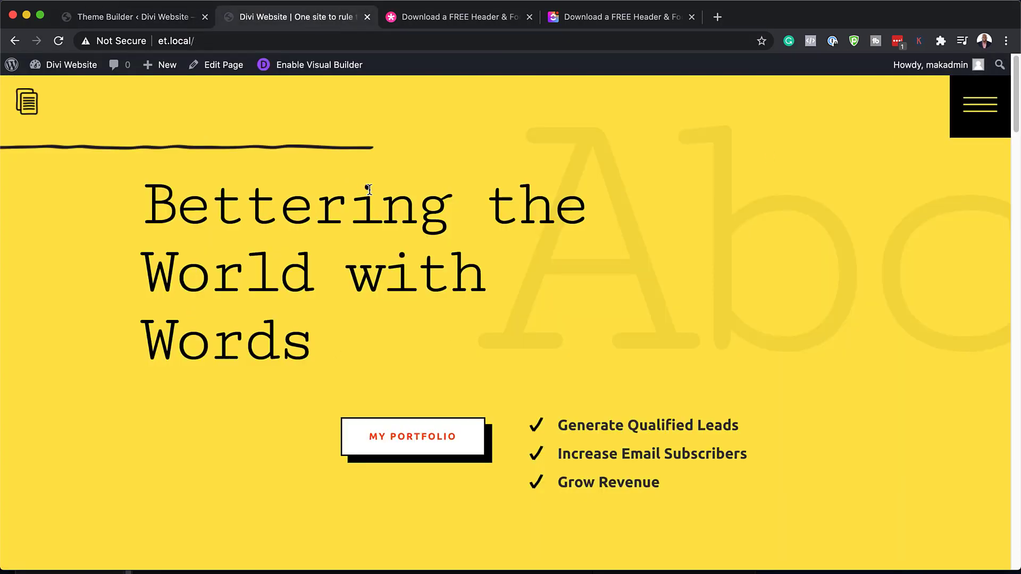
pyautogui.scroll(-8, 548, 333)
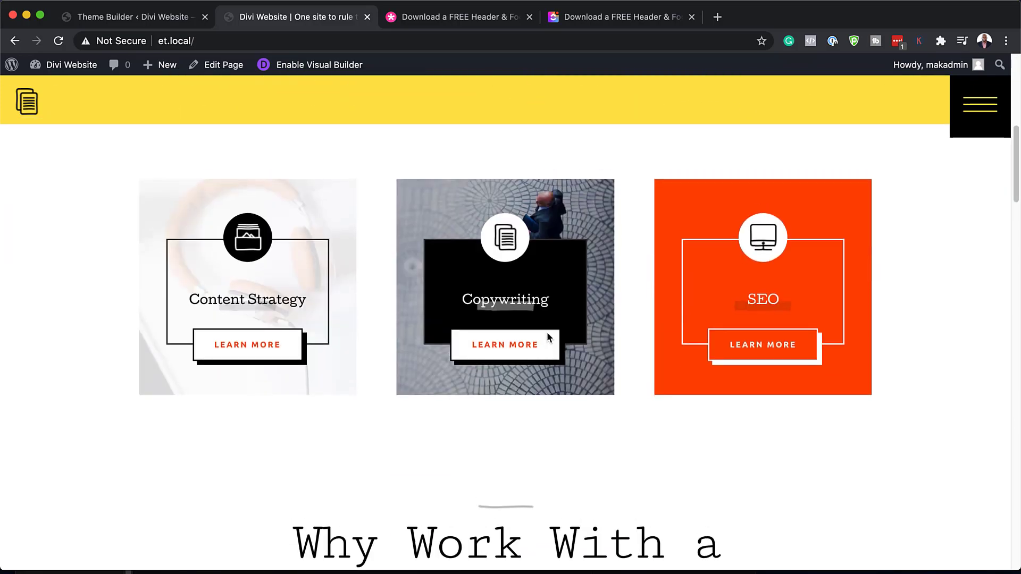
pyautogui.scroll(8, 547, 335)
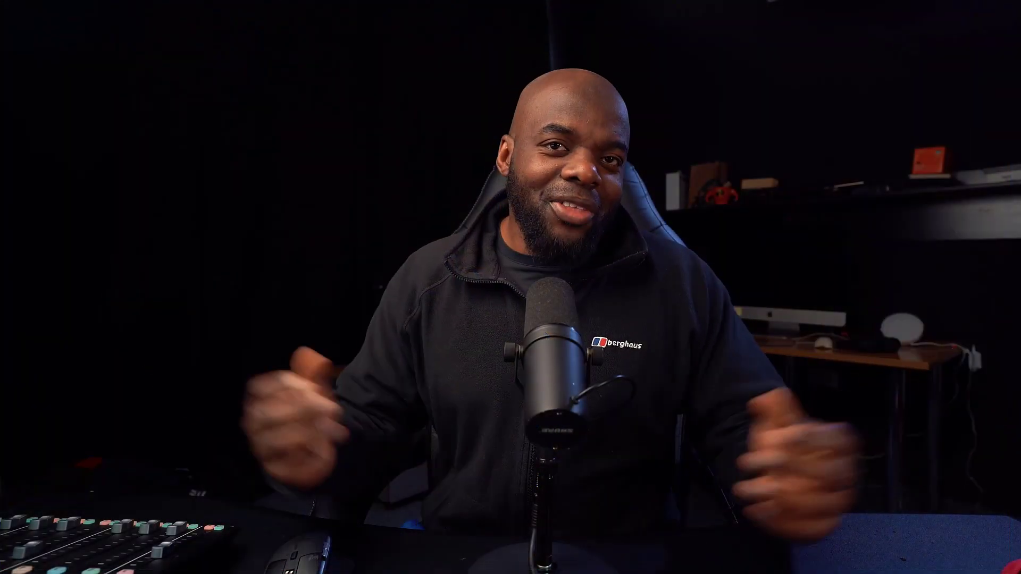